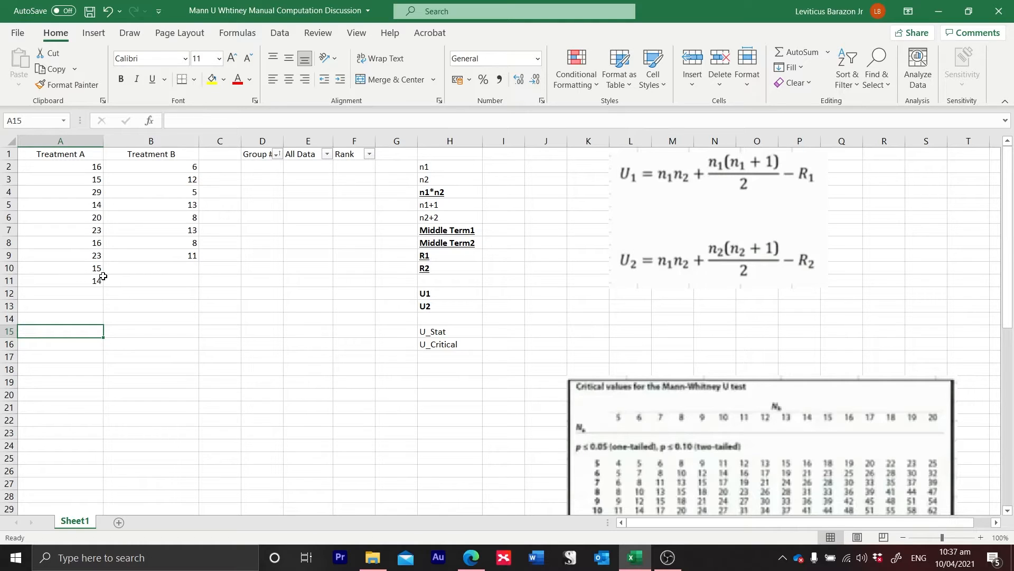
Examine the Treatment A and Treatment B values, comparing the two data columns
left_click_drag(81, 148, 74, 283)
left_click(89, 168)
key("Down")
key("Down")
key("Down")
left_click(85, 232)
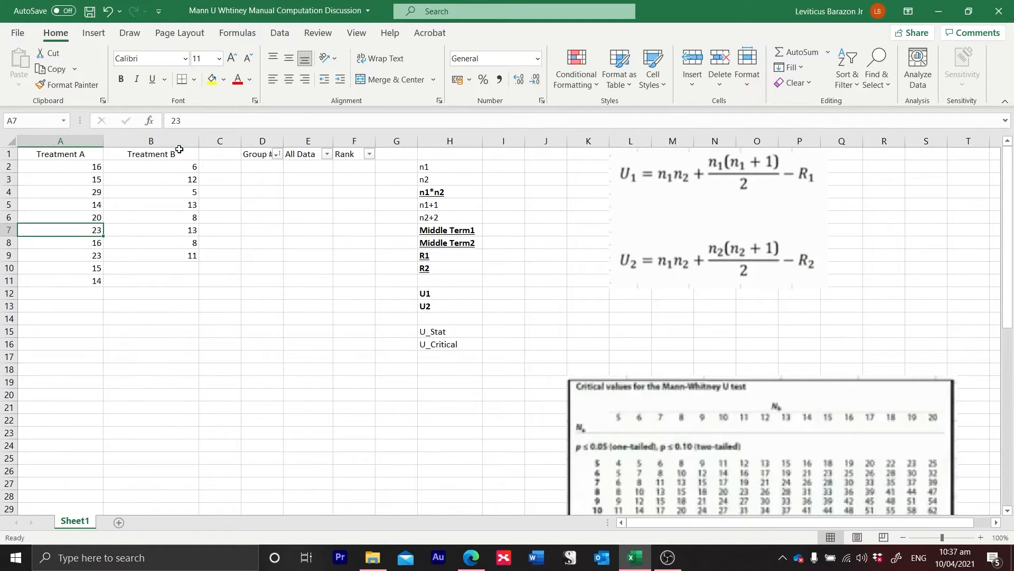
left_click_drag(176, 153, 177, 280)
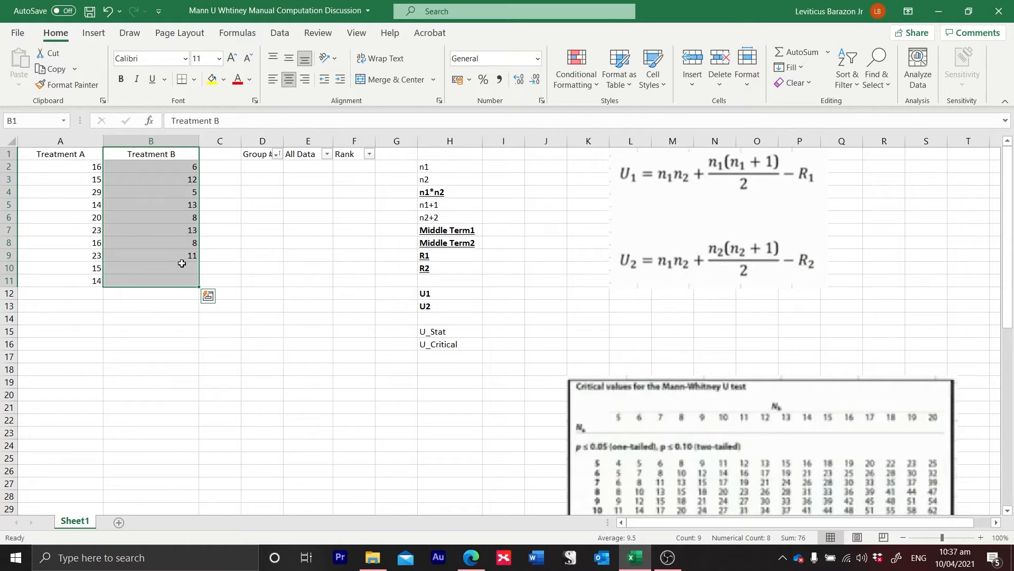
left_click(68, 217)
left_click(152, 221)
left_click(91, 216)
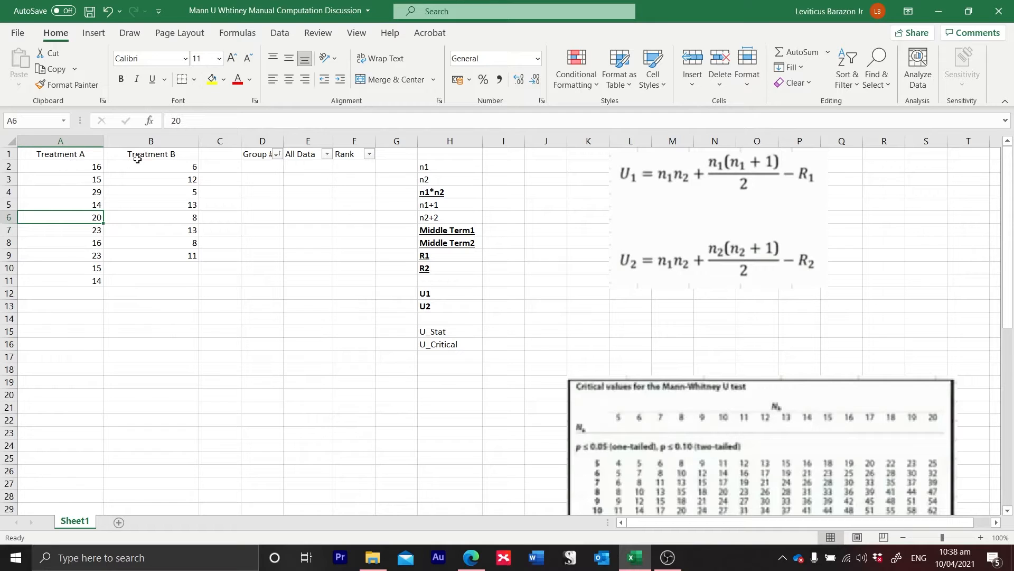
left_click(160, 234)
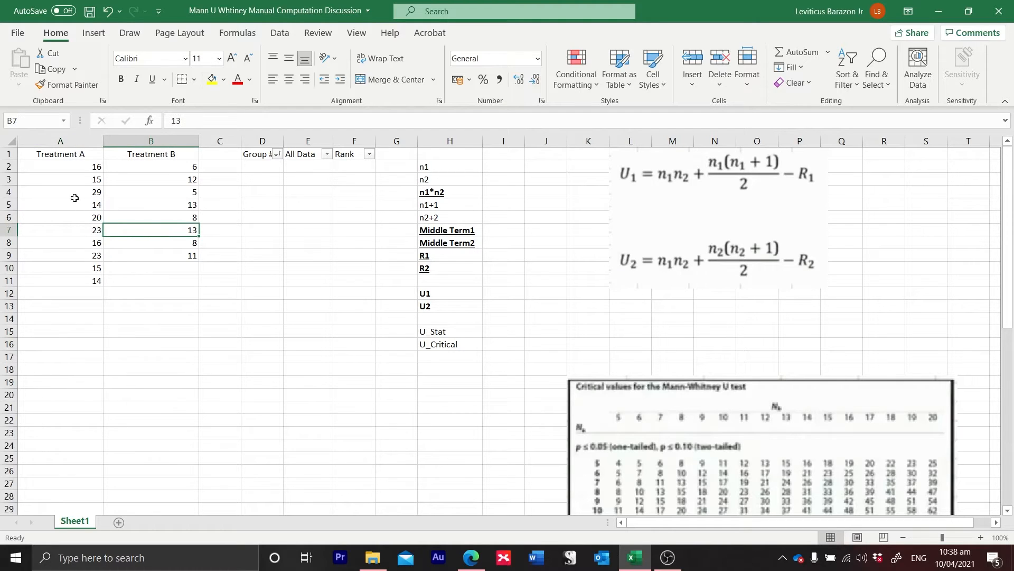
left_click_drag(87, 166, 75, 281)
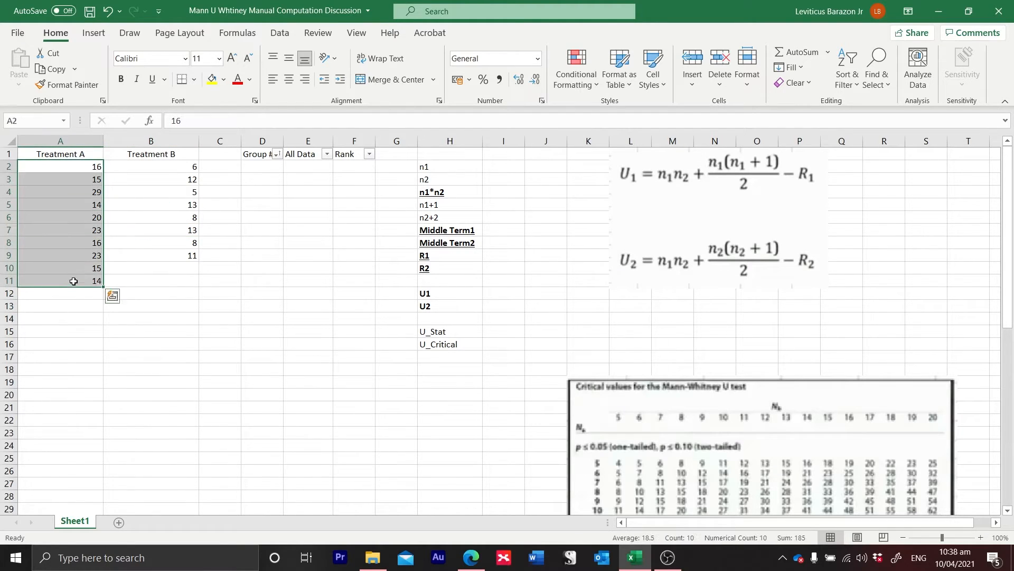
left_click_drag(183, 167, 185, 249)
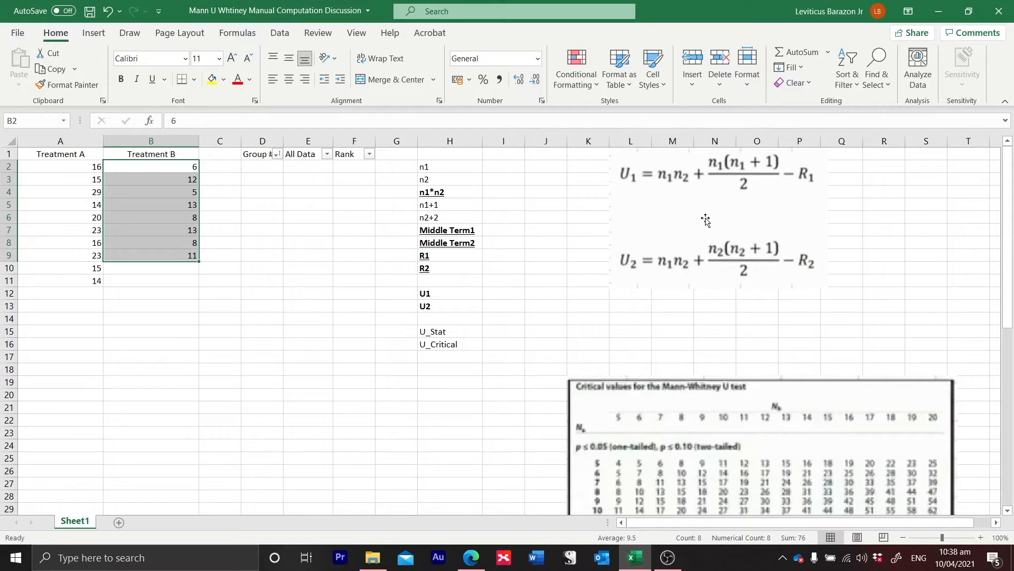
Review the U1 and U2 formulas alongside both treatment columns and the U_Stat, n1 and n2 entries
left_click(634, 182)
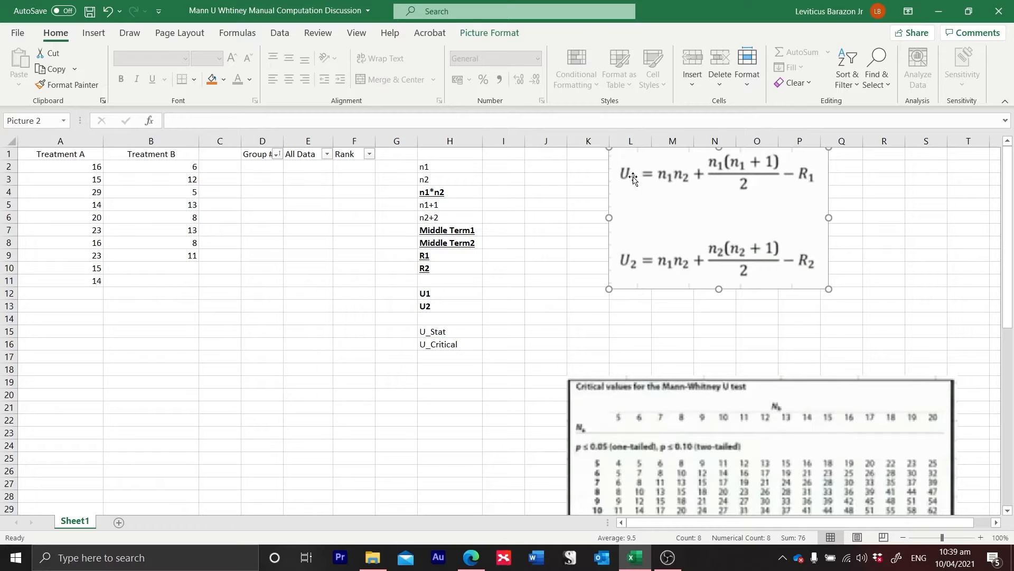
left_click(69, 153)
mouse_move(71, 166)
left_mouse_down()
mouse_move(68, 287)
mouse_move(75, 283)
left_mouse_up()
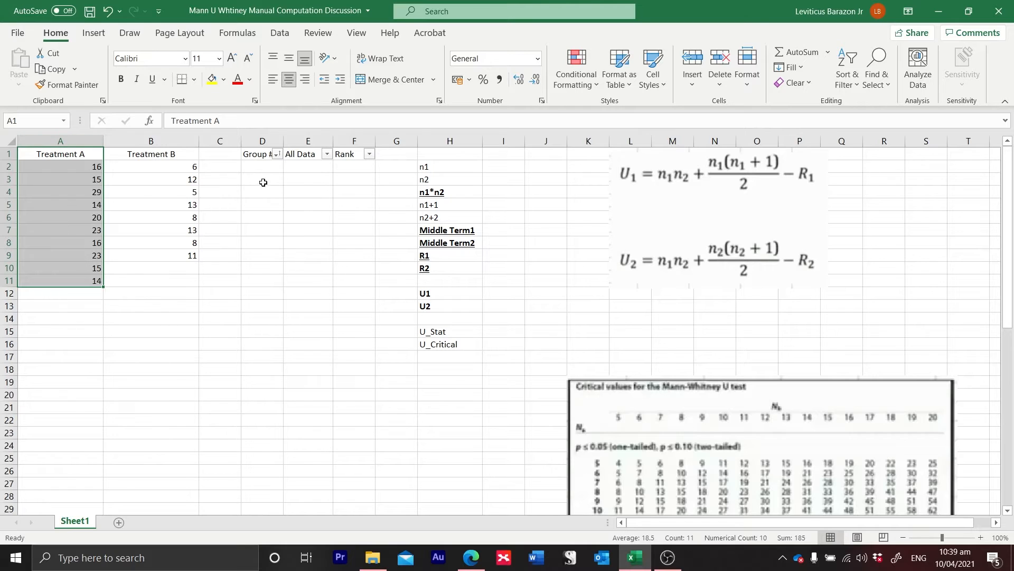
left_click_drag(165, 154, 190, 244)
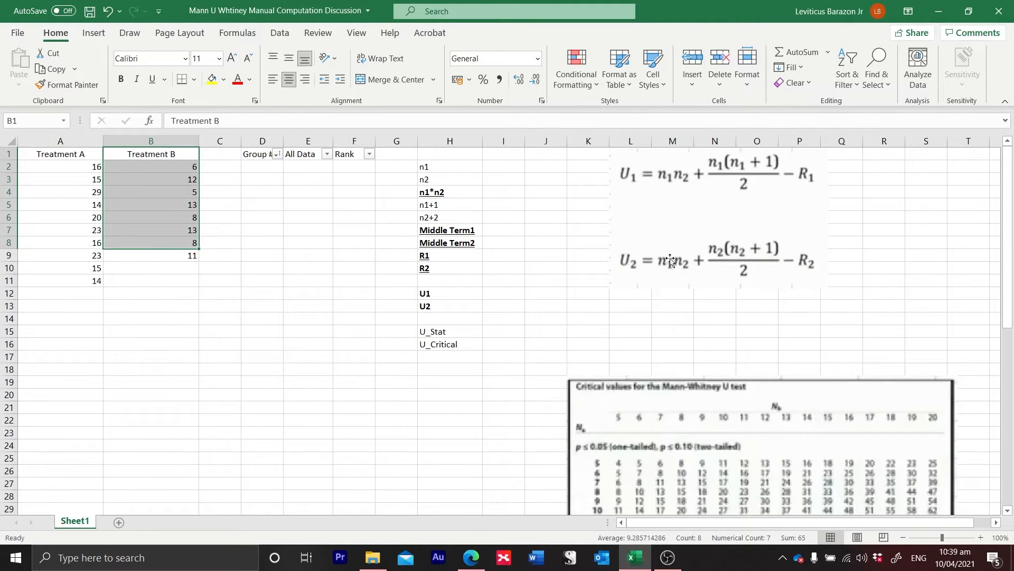
left_click(447, 332)
left_click(499, 331)
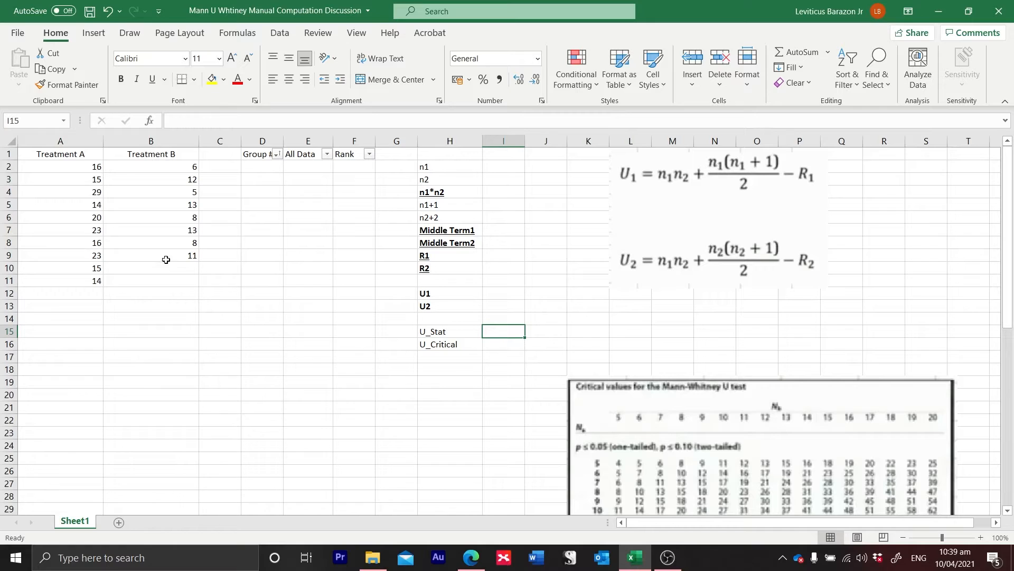
left_click(444, 166)
left_click(453, 178)
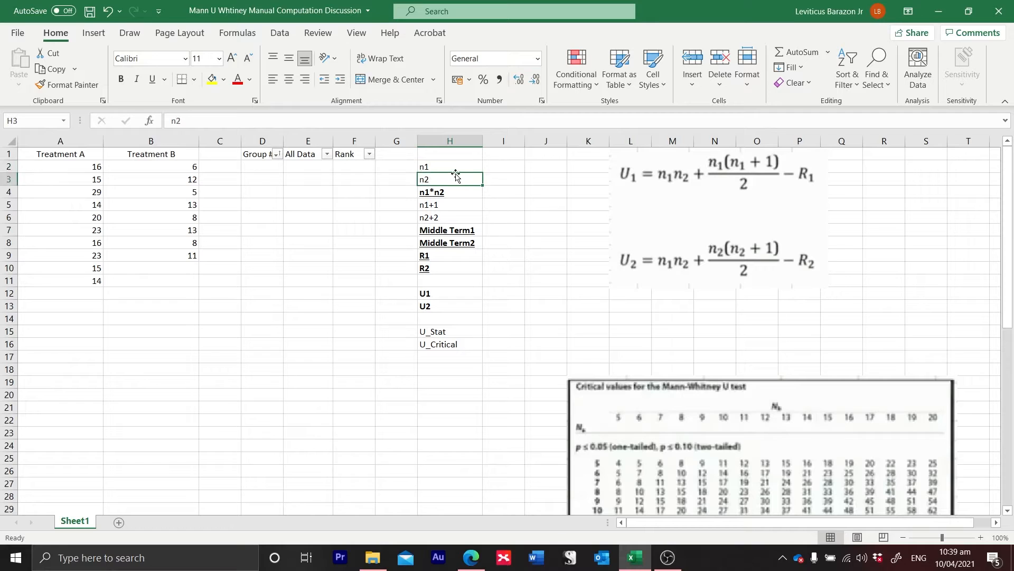
Count the Treatment A values and enter 10 as n1 in I2
left_click(447, 166)
left_click(498, 168)
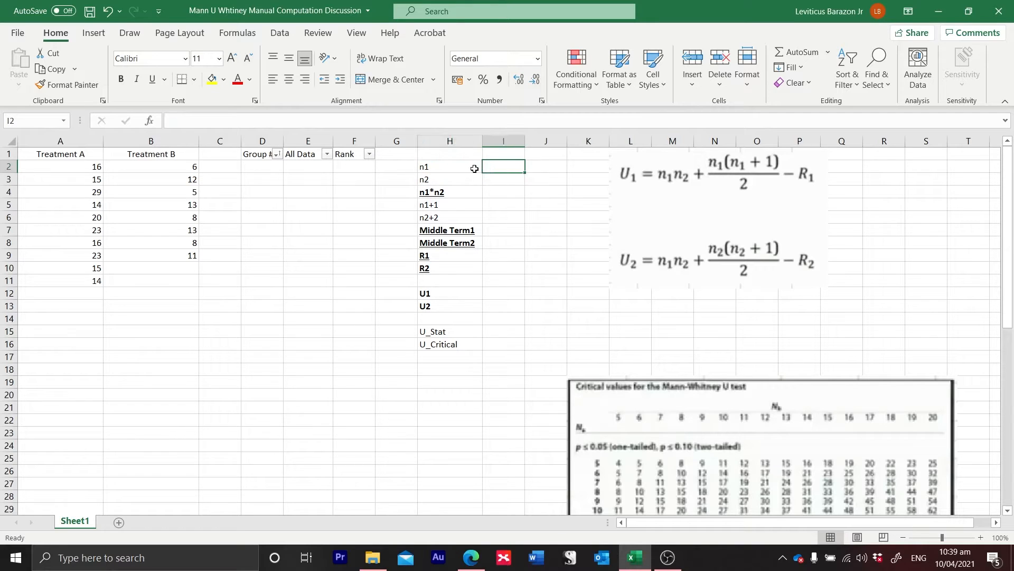
left_click_drag(78, 168, 66, 281)
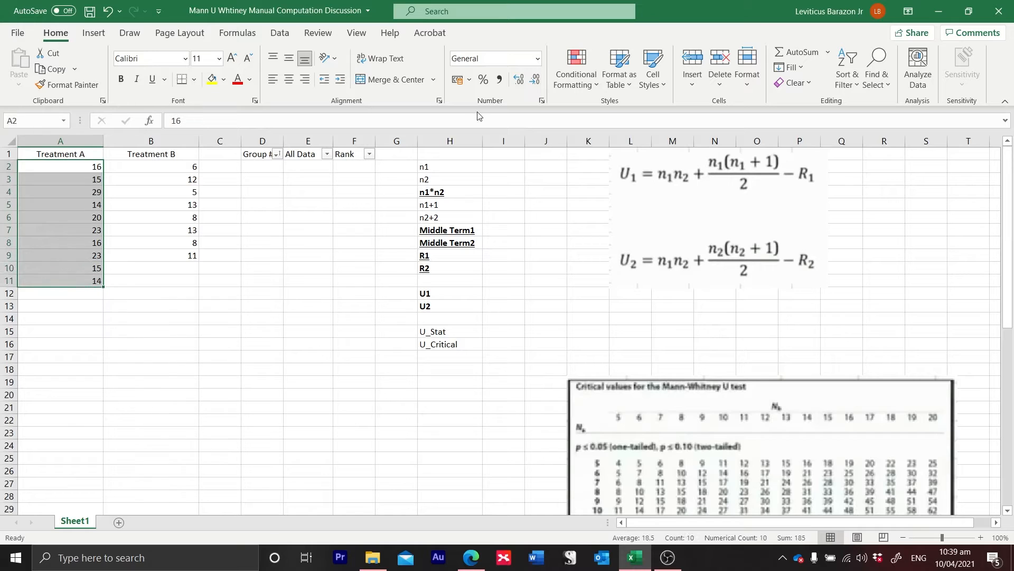
left_click(496, 167)
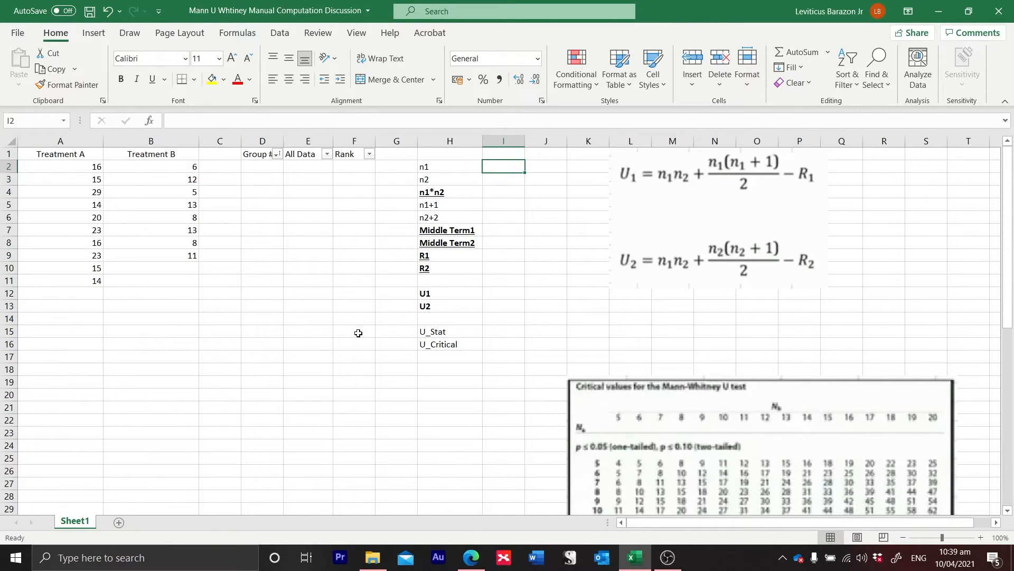
left_click(75, 167)
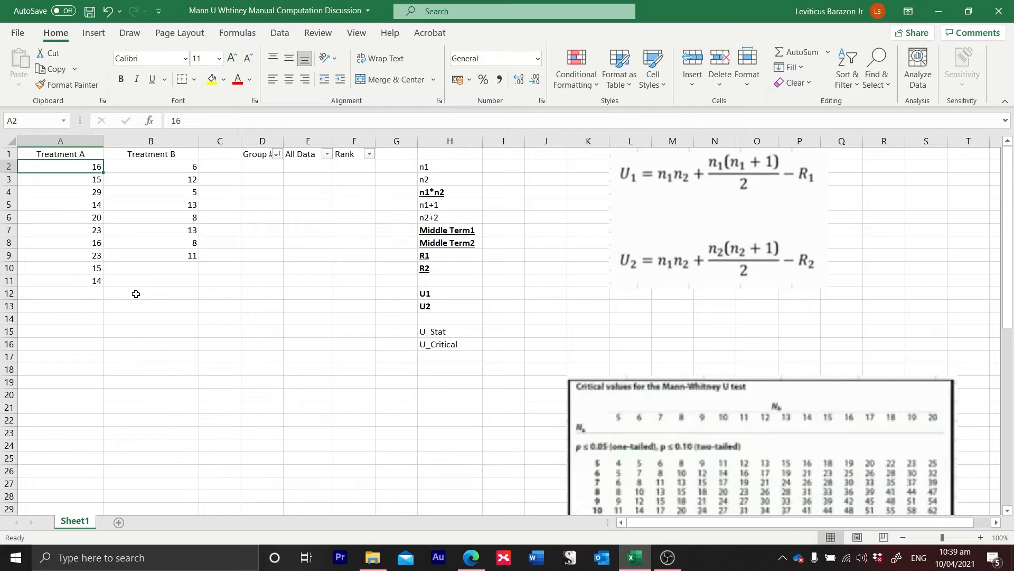
left_click_drag(72, 167, 68, 282)
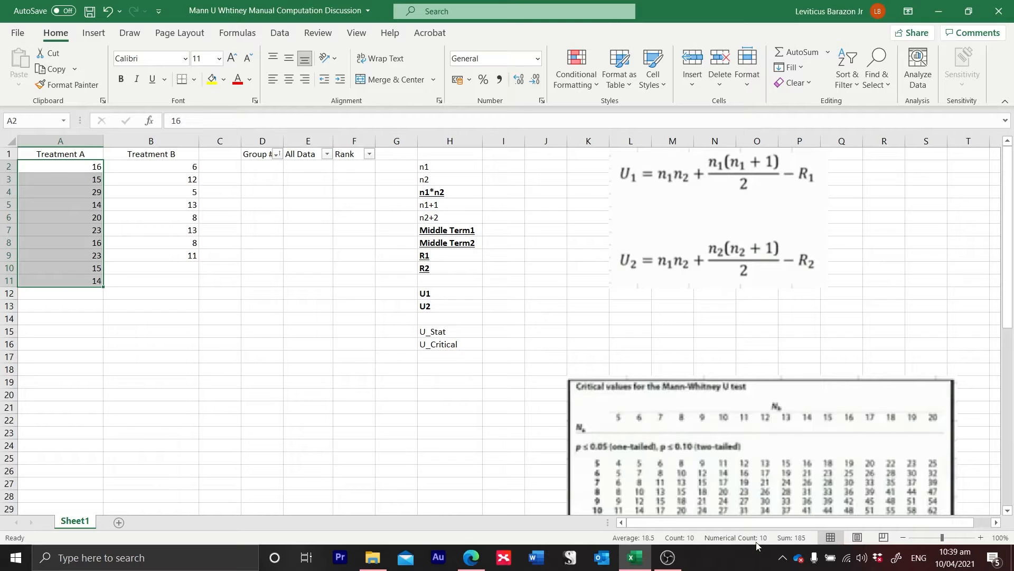
Count the Treatment B values and enter 8 as n2 in I3
left_click_drag(159, 167, 159, 255)
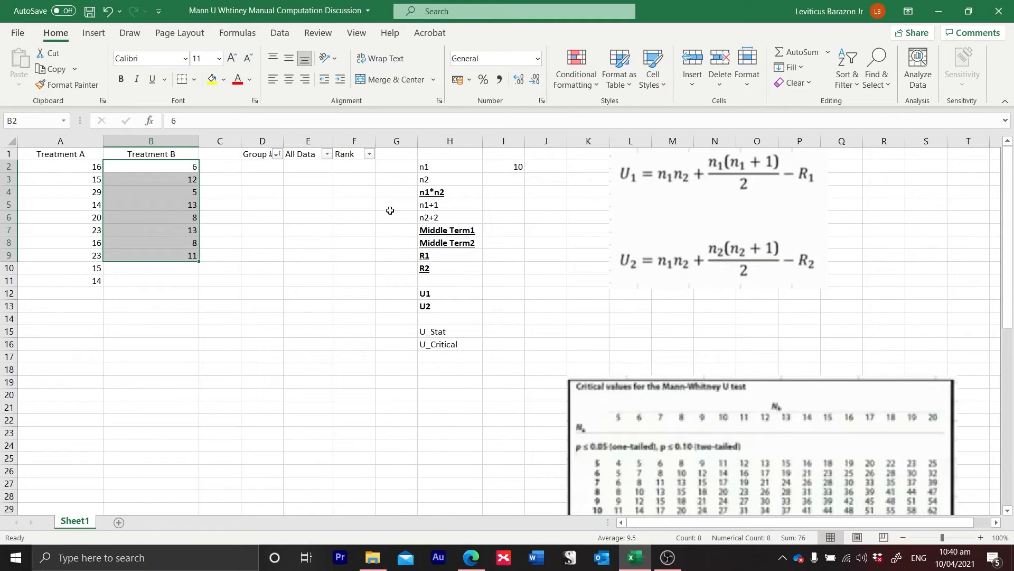
left_click(511, 182)
type("8")
key("Return")
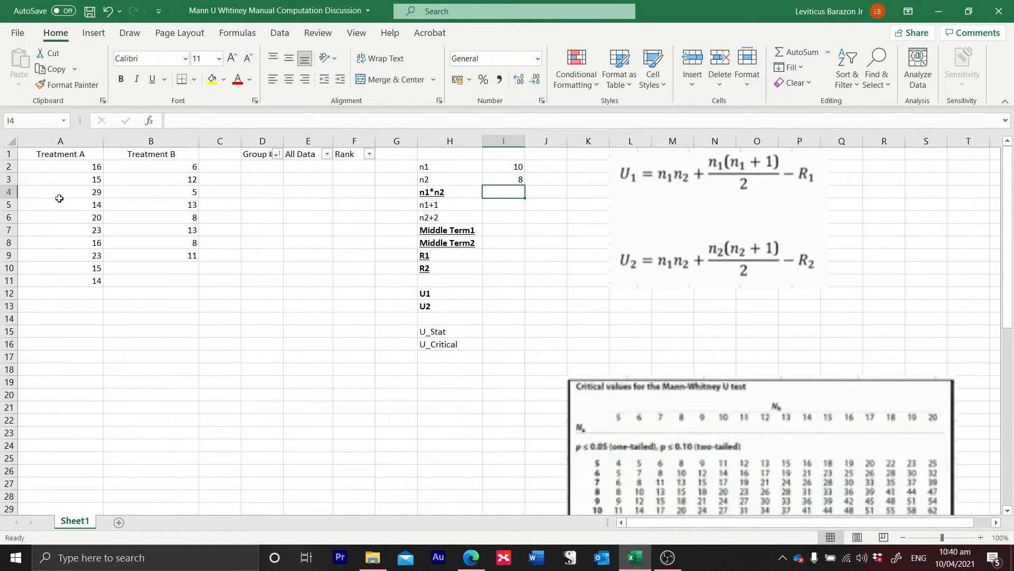
Recheck both treatment groups' sizes and calculate n1*n2 in I4 with the formula =I2*I3
left_click_drag(63, 155, 63, 279)
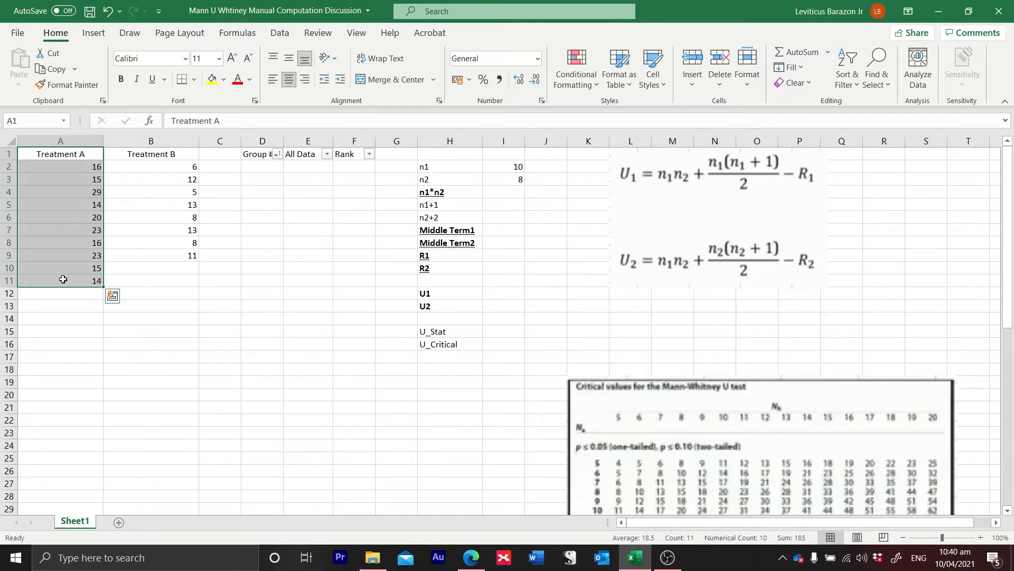
left_click_drag(166, 154, 166, 268)
left_click_drag(72, 172, 62, 276)
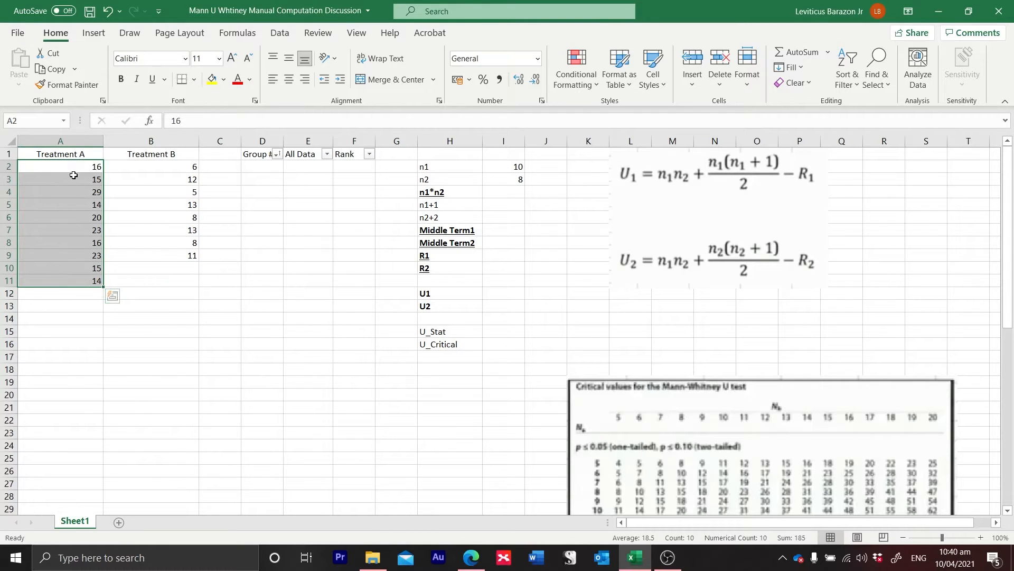
left_click(173, 165)
left_click_drag(172, 184, 156, 255)
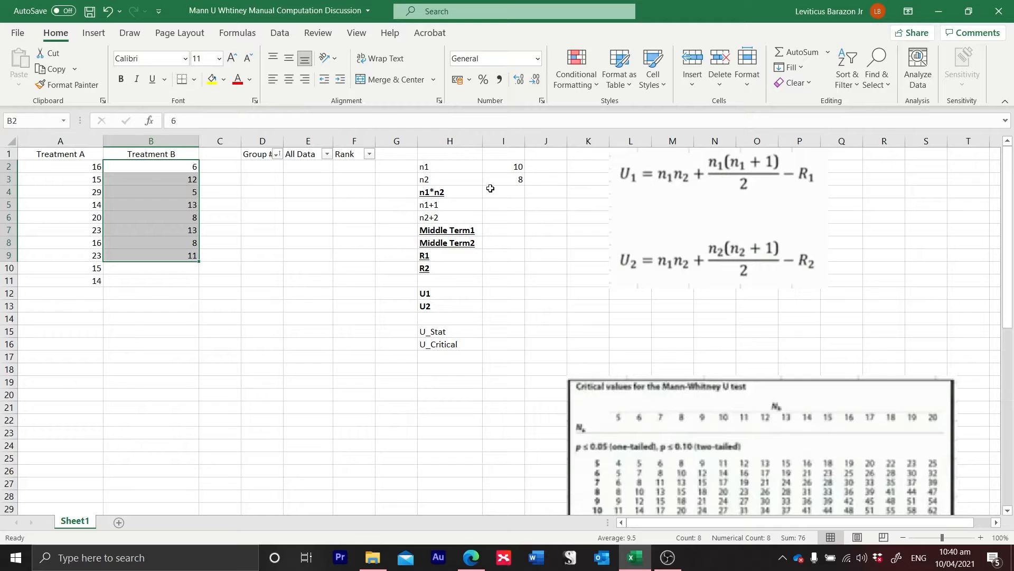
left_click(510, 193)
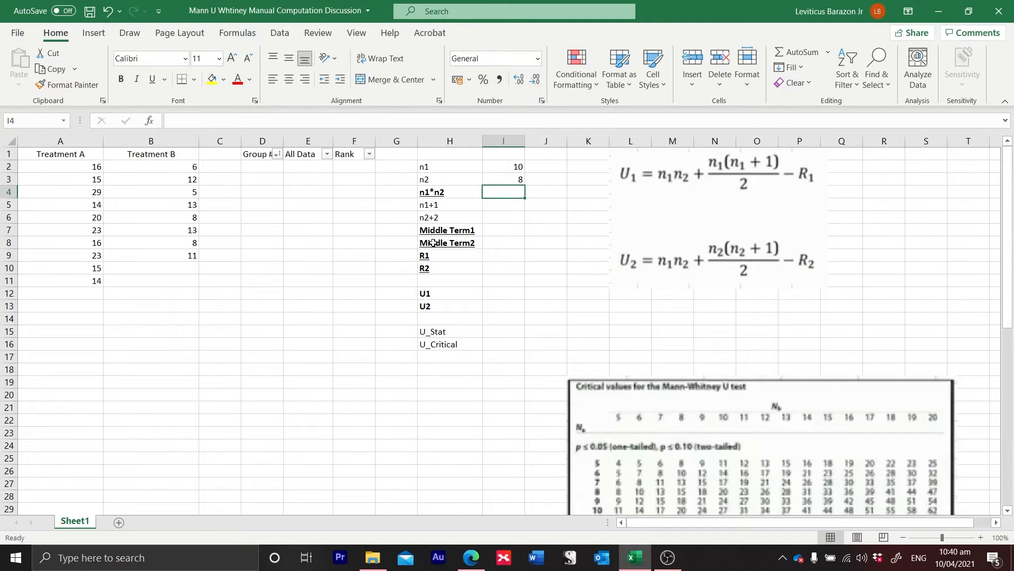
type("=")
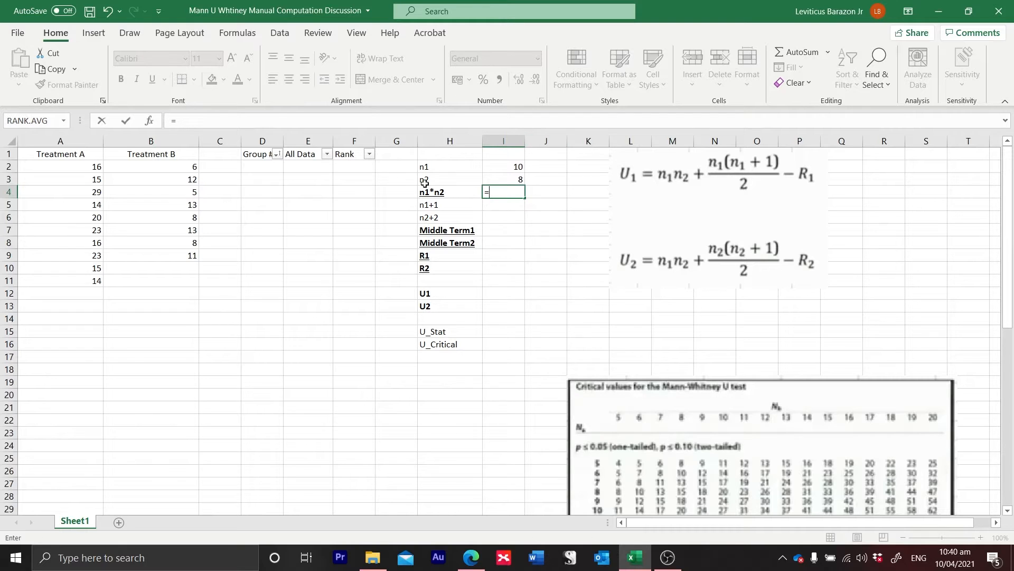
left_click(506, 170)
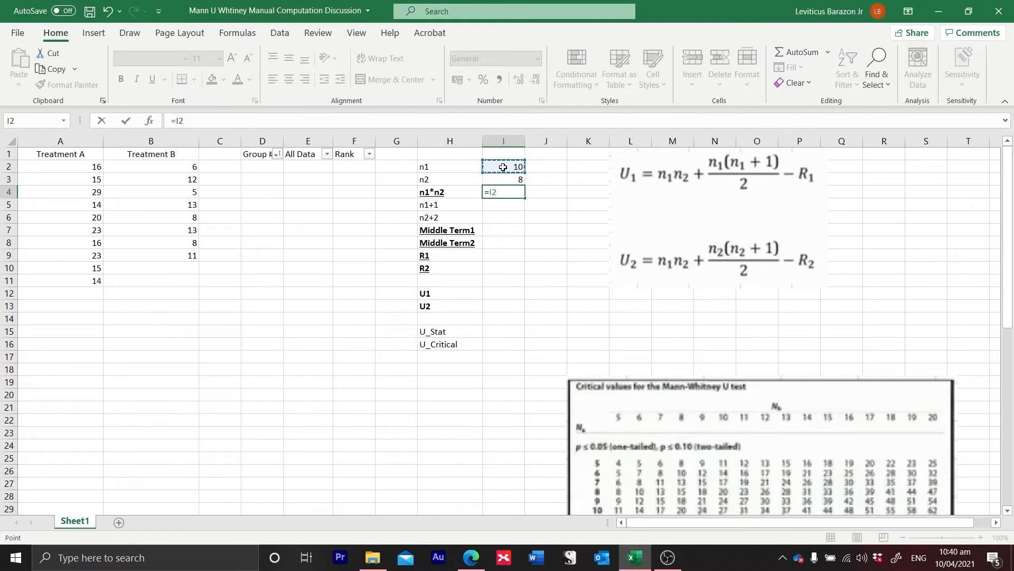
type("*")
left_click(510, 180)
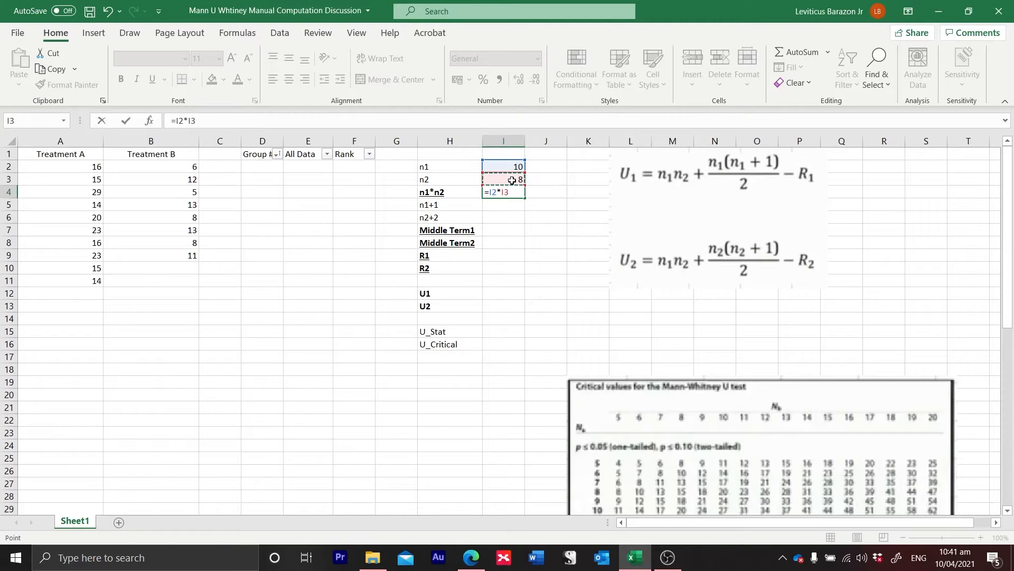
key("Return")
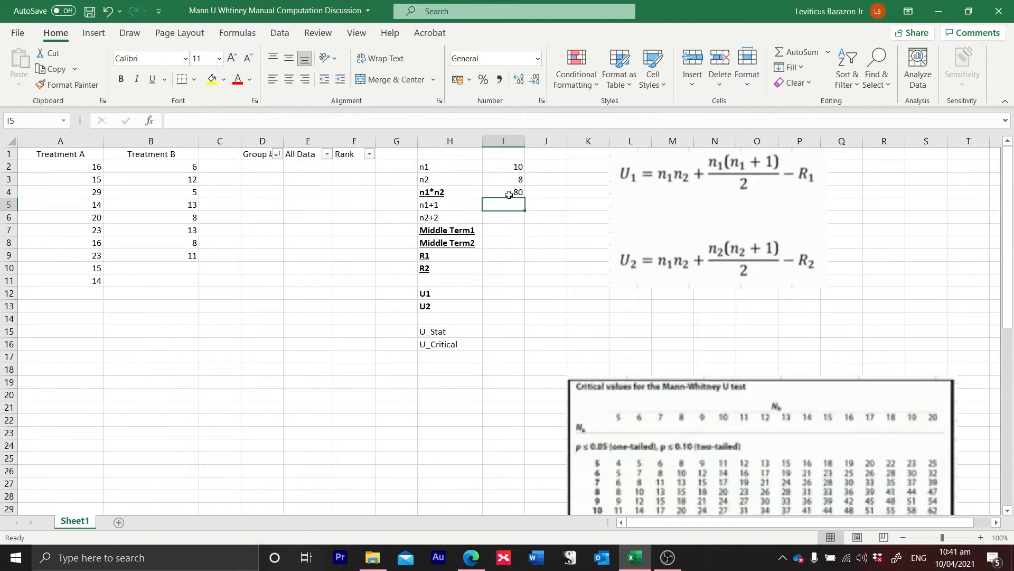
double_click(508, 192)
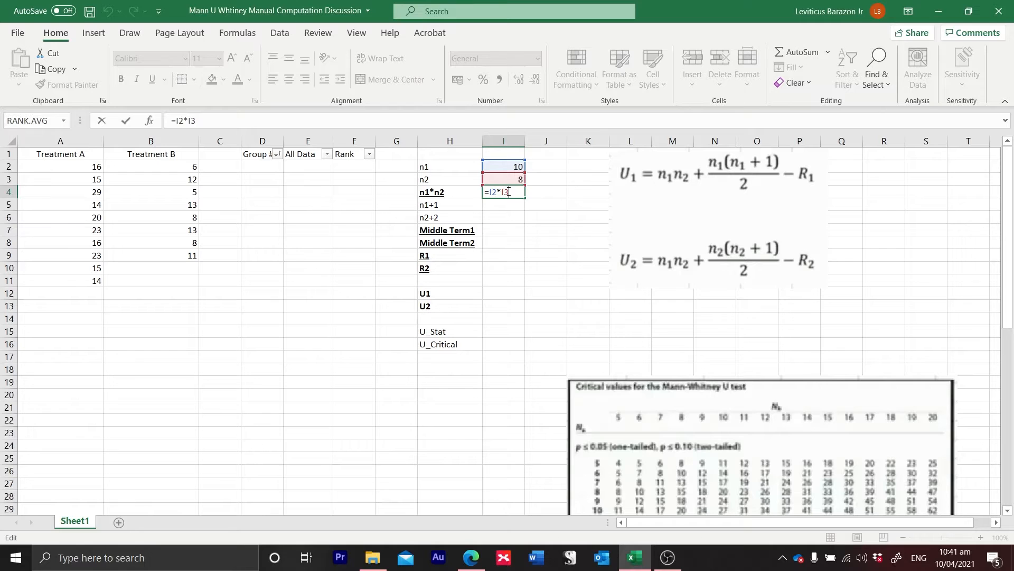
key("Return")
double_click(507, 192)
key("Return")
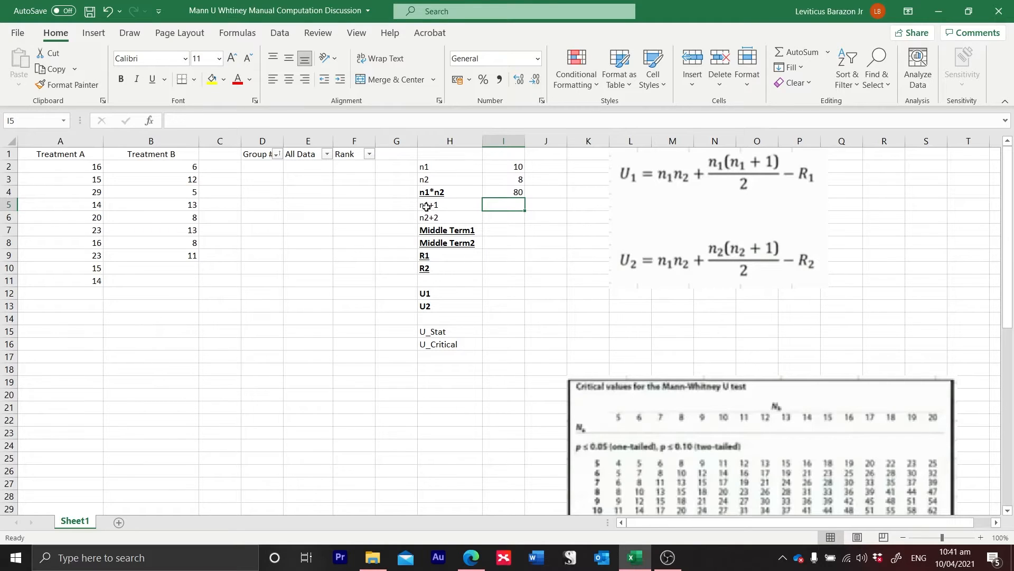
Calculate n1+1 for Treatment A in I5 with the formula =I2+1
left_click_drag(74, 166, 70, 281)
left_click(511, 204)
type("=")
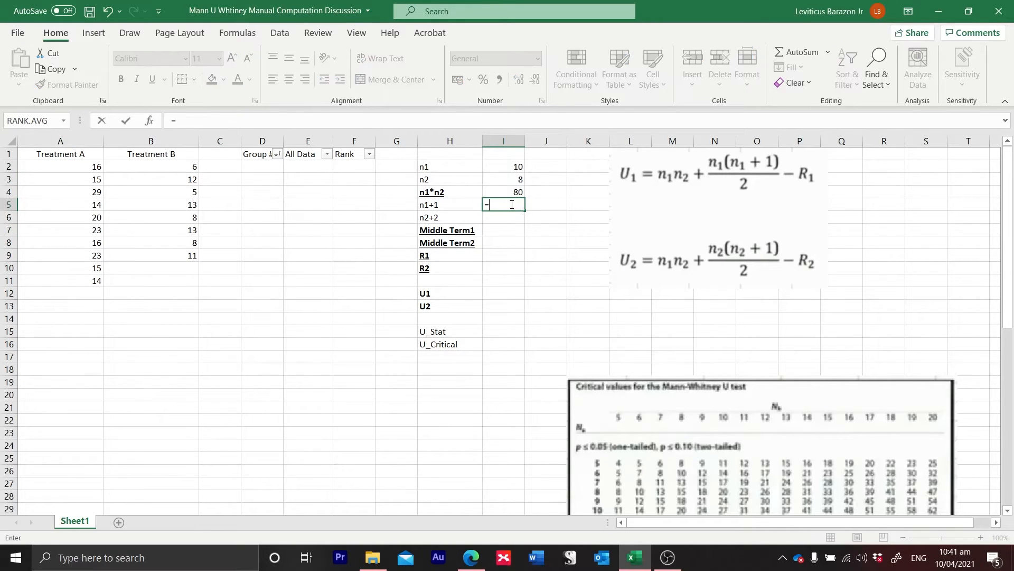
left_click(512, 168)
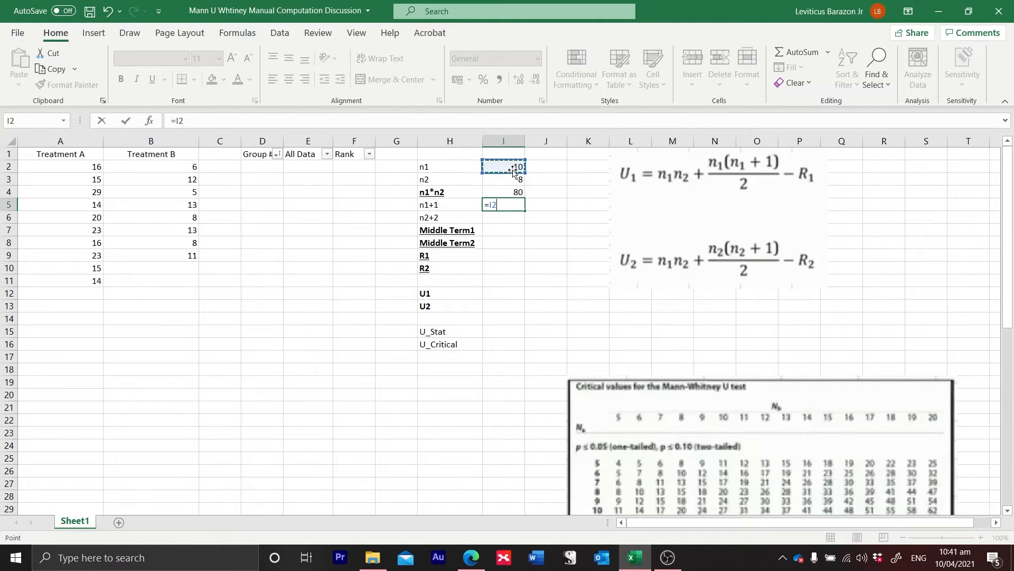
type("+1")
key("Return")
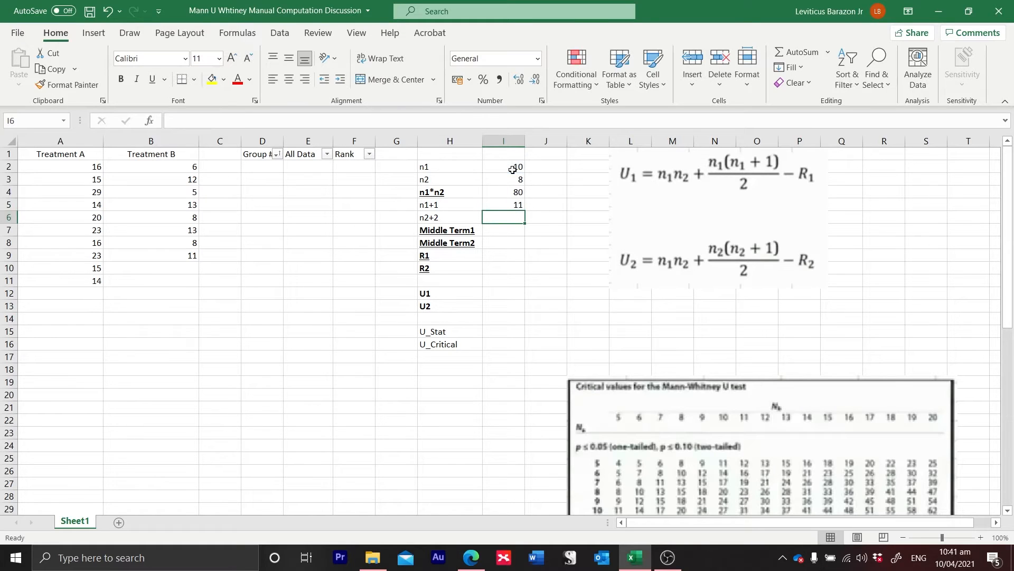
left_click(503, 207)
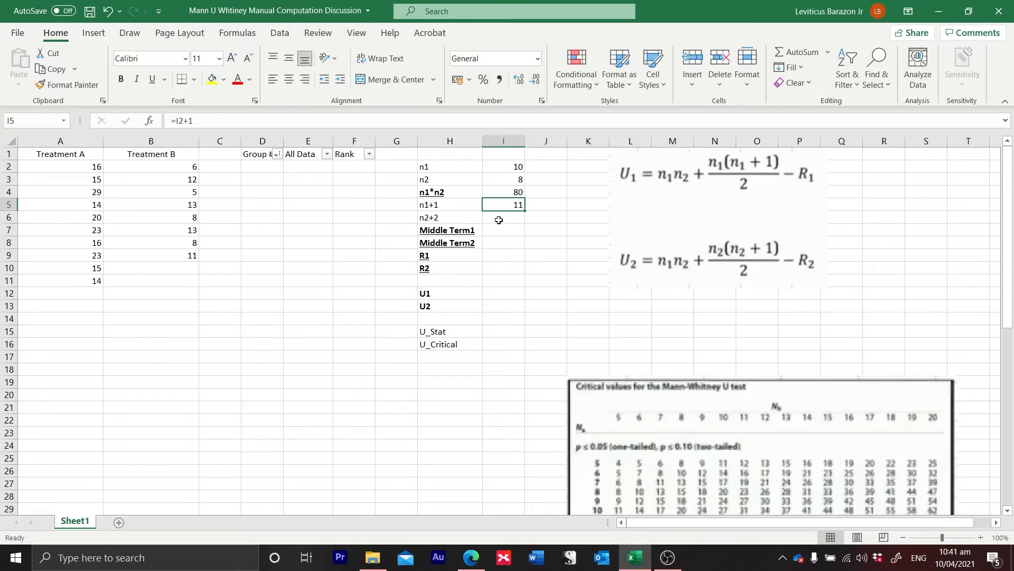
Correct the label in H6 to n2+1
double_click(455, 218)
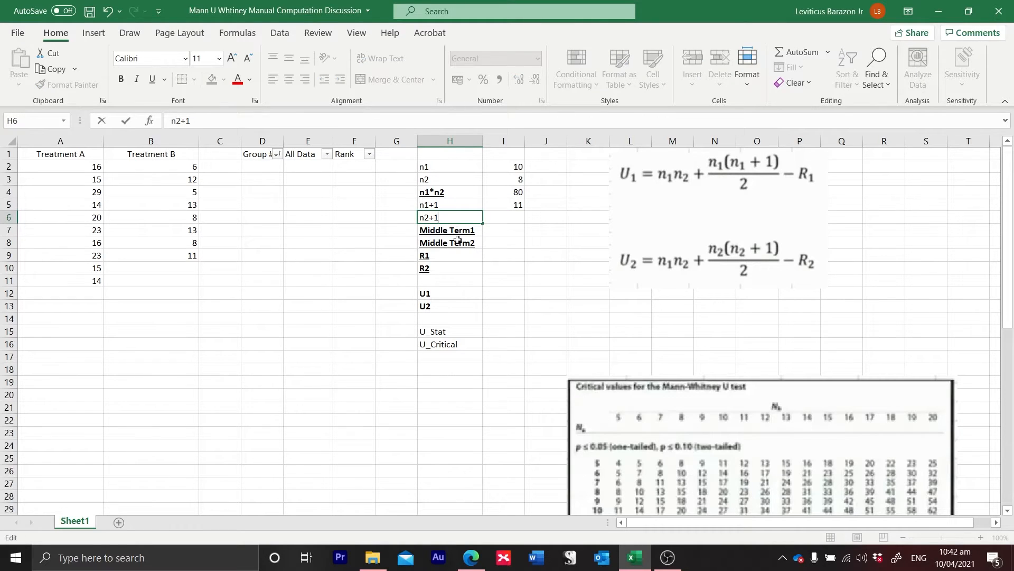
key("Return")
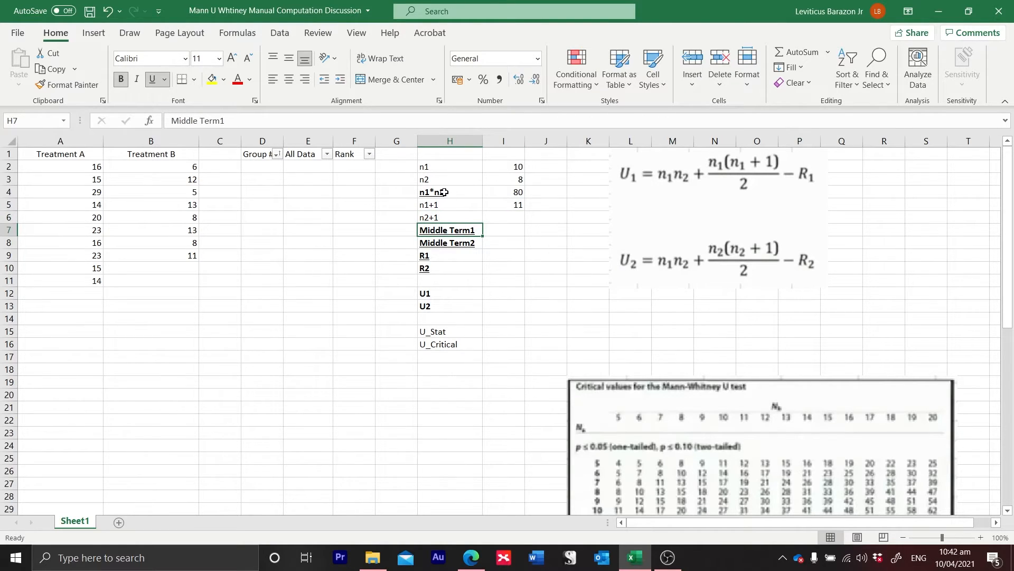
Calculate n2+1 for Treatment B in I6 with the formula =I3+1
left_click(509, 217)
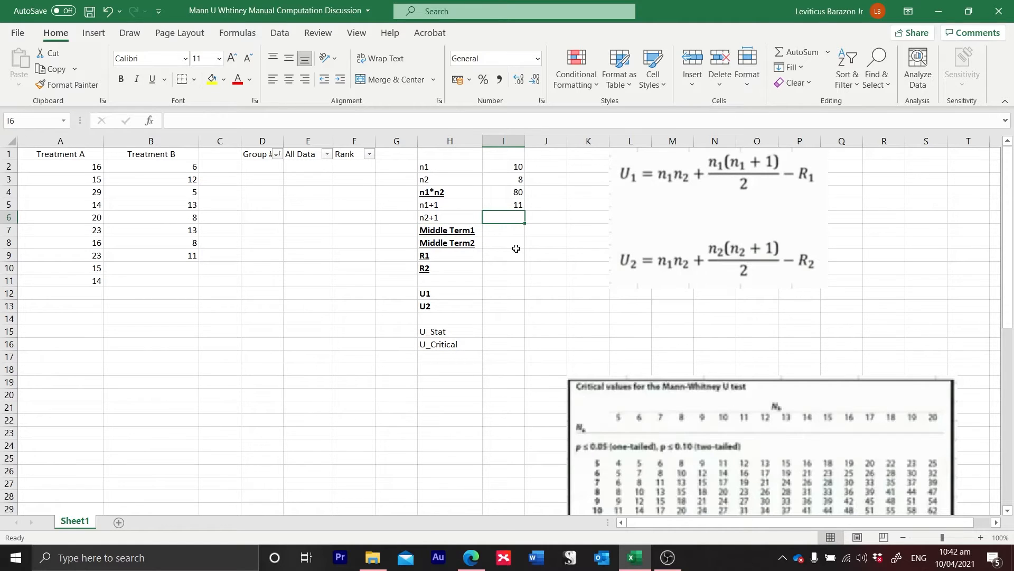
type("=")
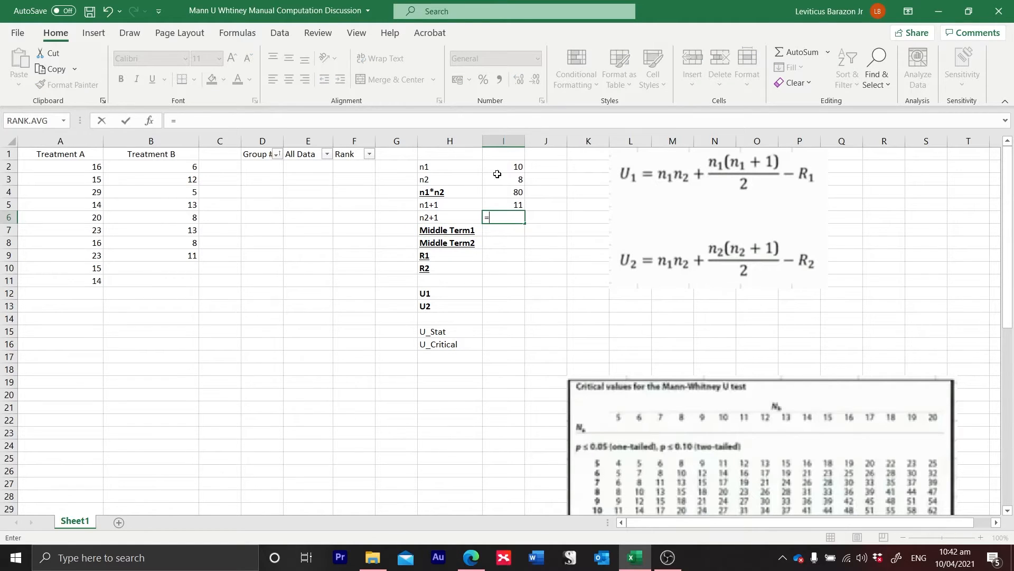
left_click(518, 182)
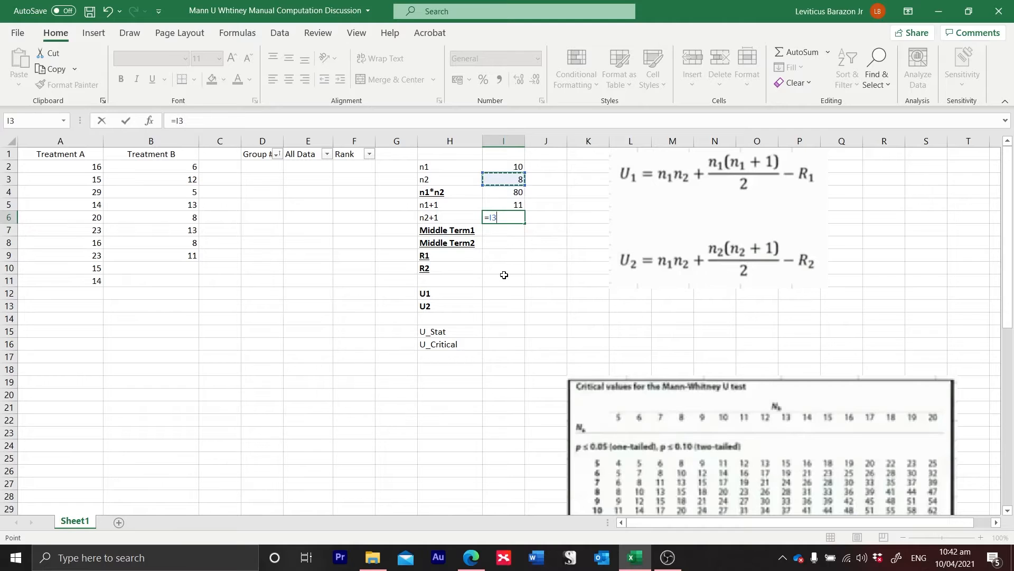
type("+1")
key("Return")
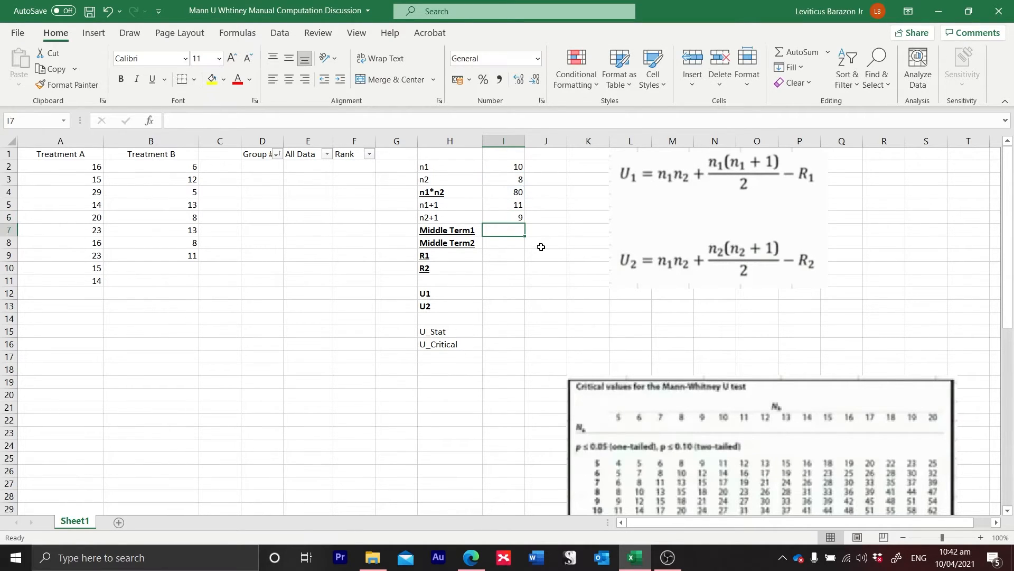
left_click(517, 217)
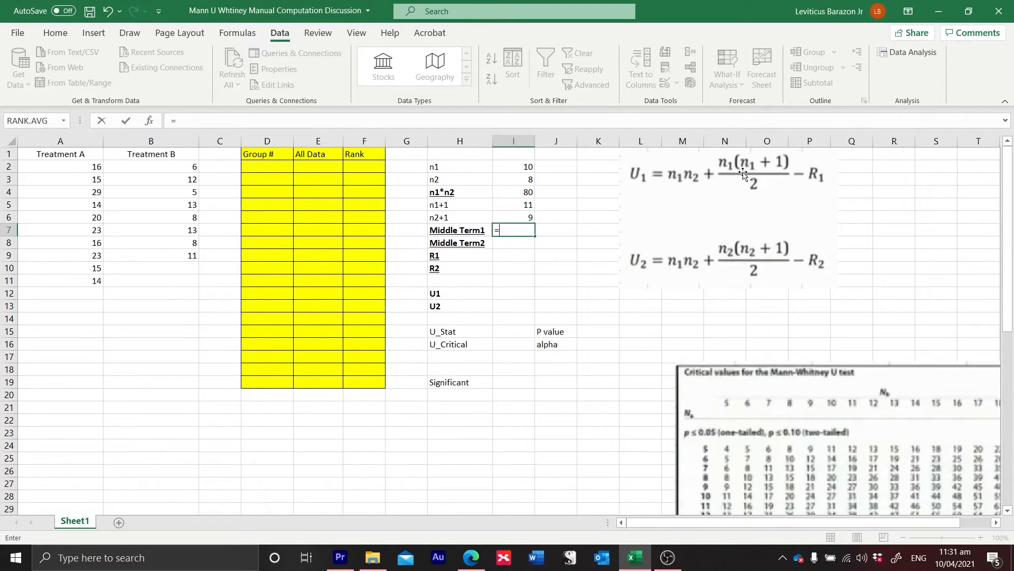
left_click(524, 166)
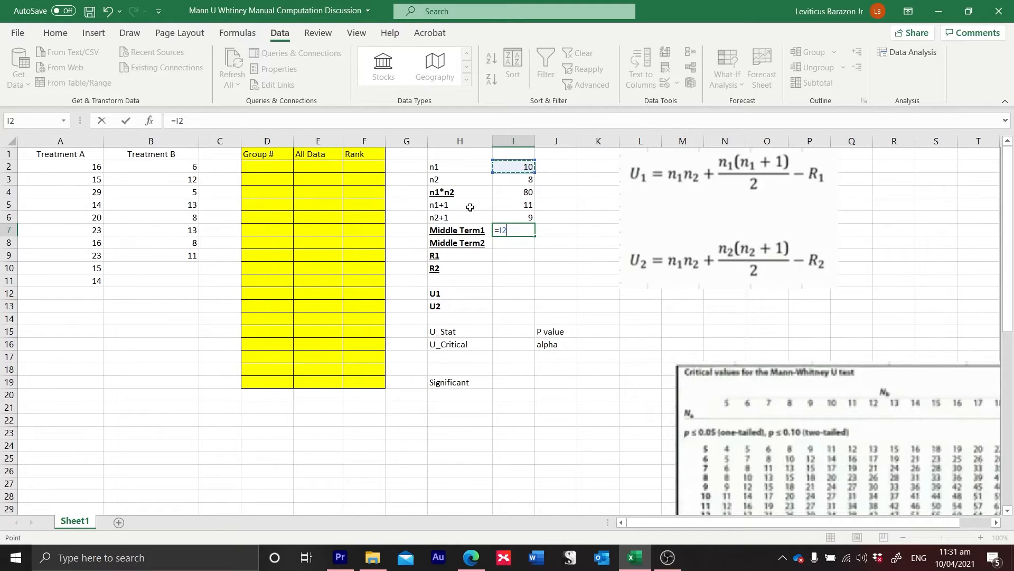
left_click(520, 203)
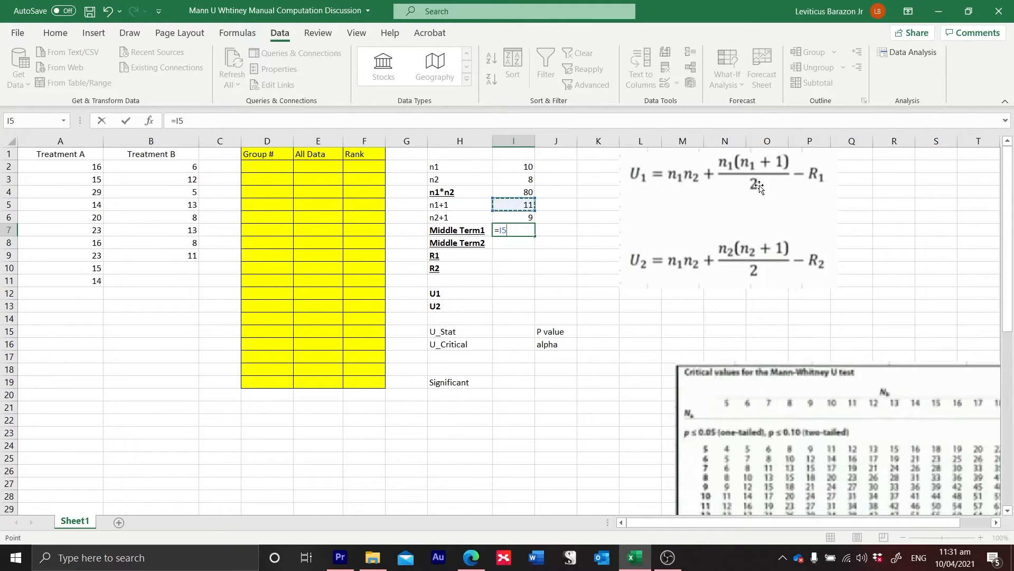
left_click_drag(515, 230, 477, 228)
key("BackSpace")
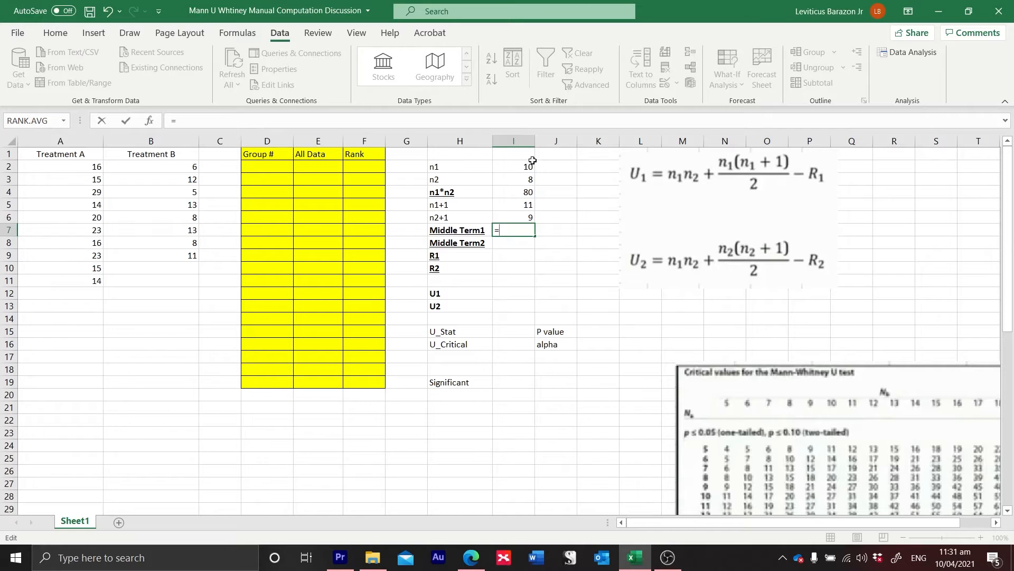
Calculate Middle Term1 in I7 with the formula =(I2*I5)/2
left_click(508, 169)
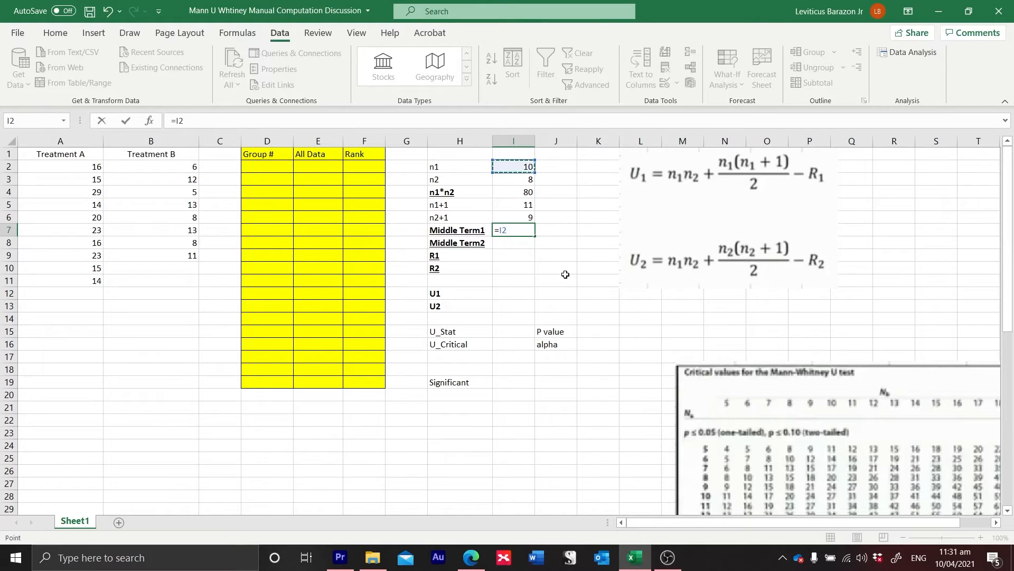
type("*")
left_click(521, 205)
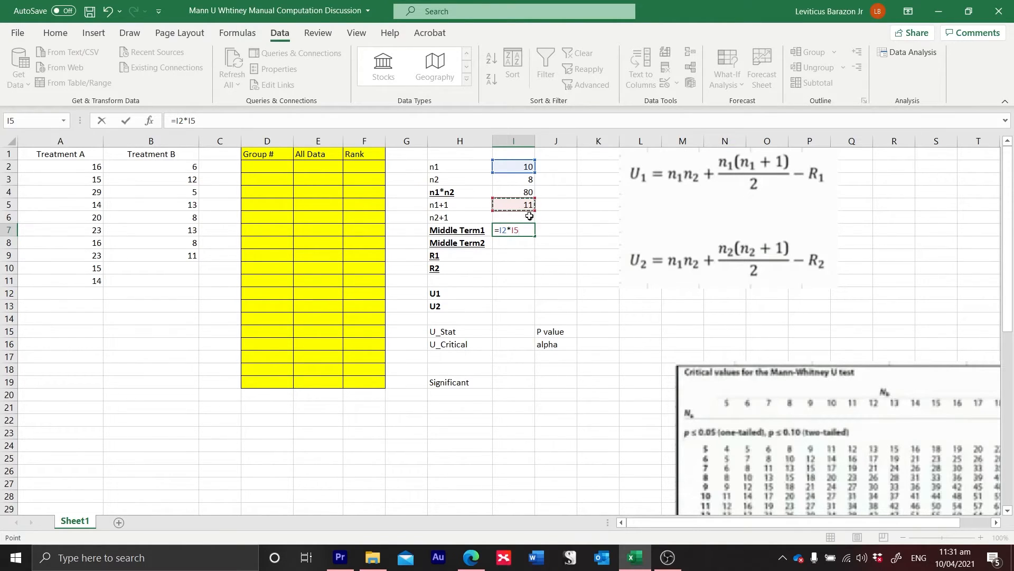
left_click(523, 229)
type("(")
key("Return")
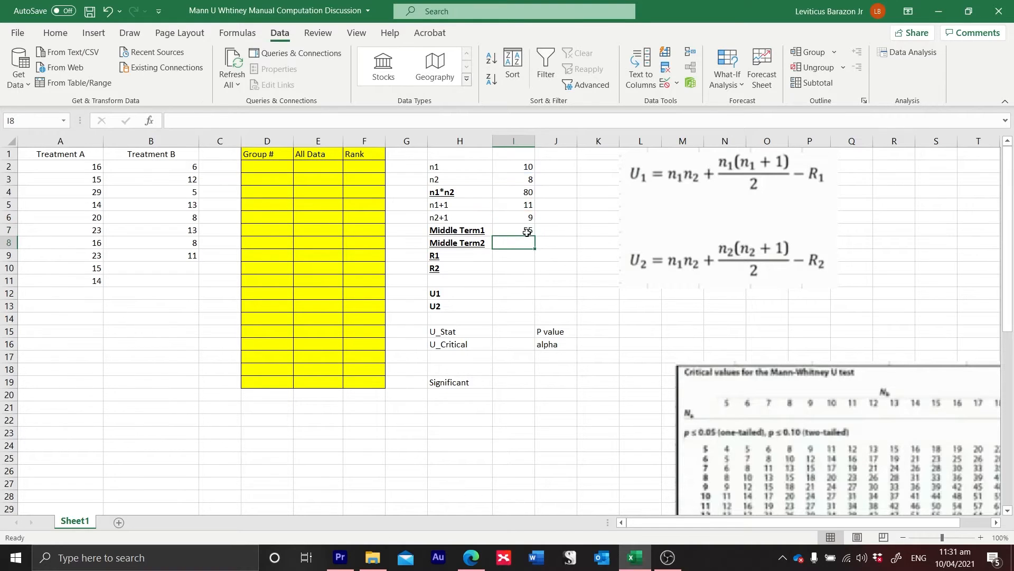
left_click(525, 230)
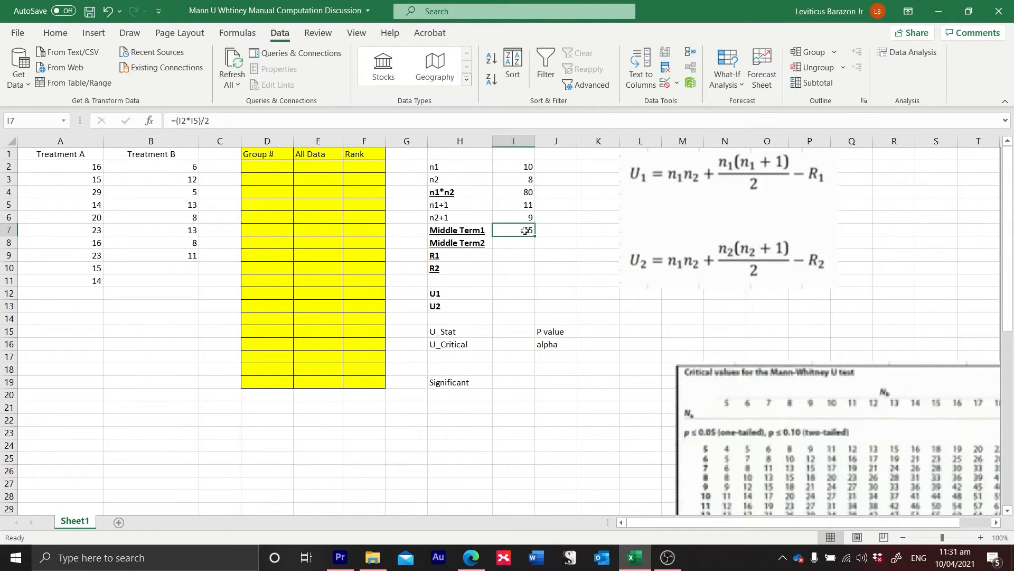
Calculate Middle Term2 in I8 with the formula =(I3*I6)/2
left_click(514, 243)
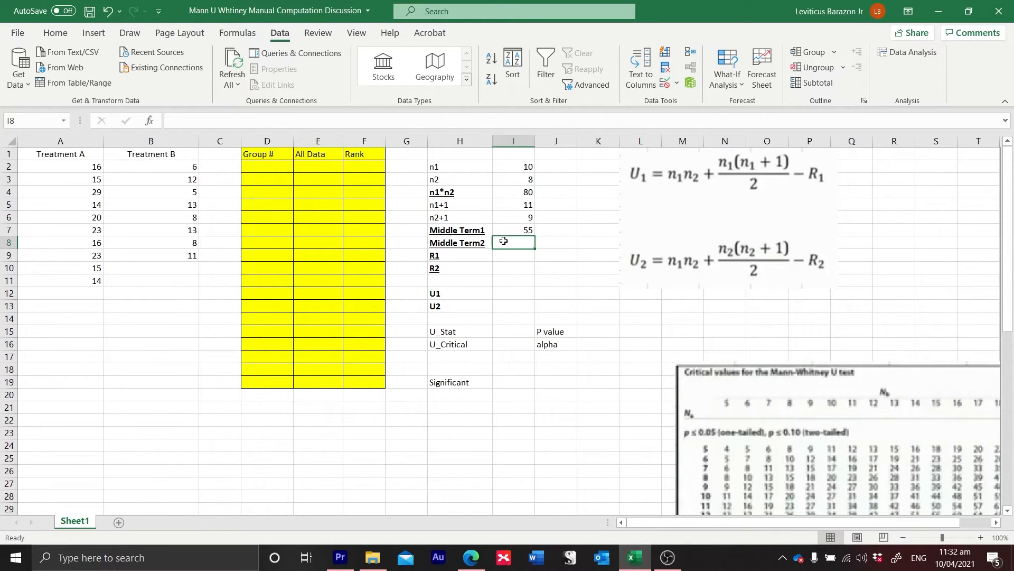
type("=")
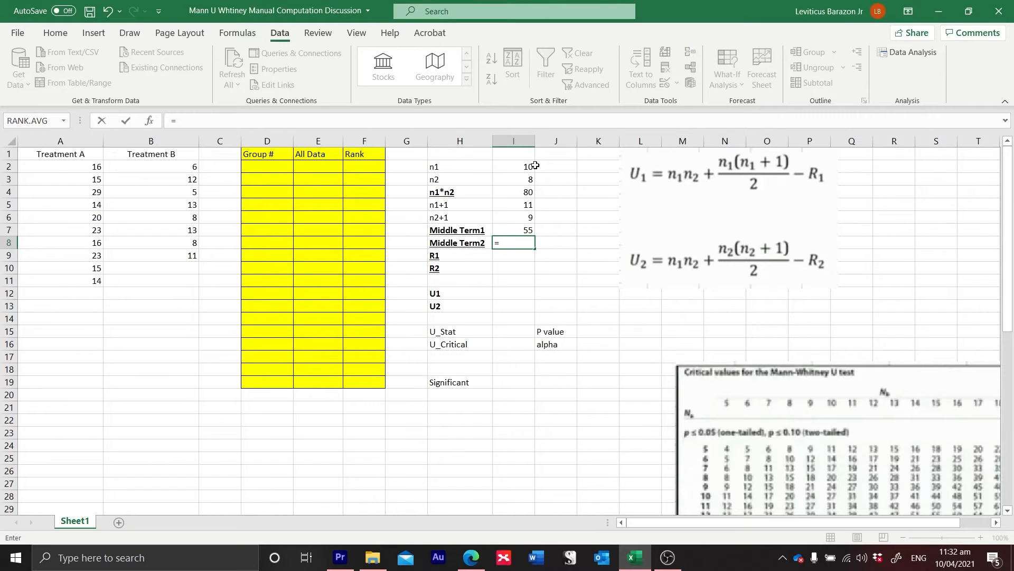
left_click(522, 180)
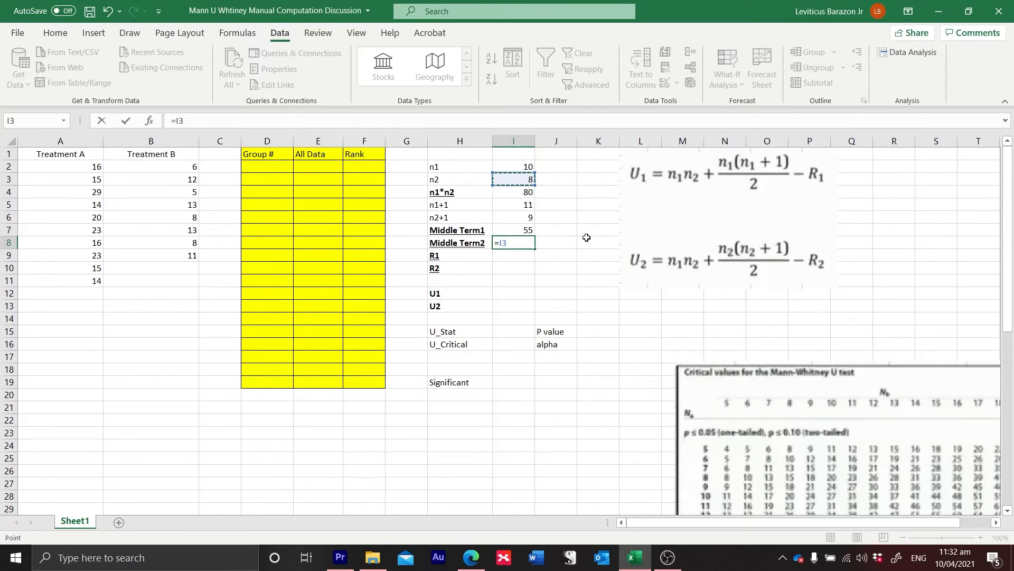
type("*")
left_click(516, 215)
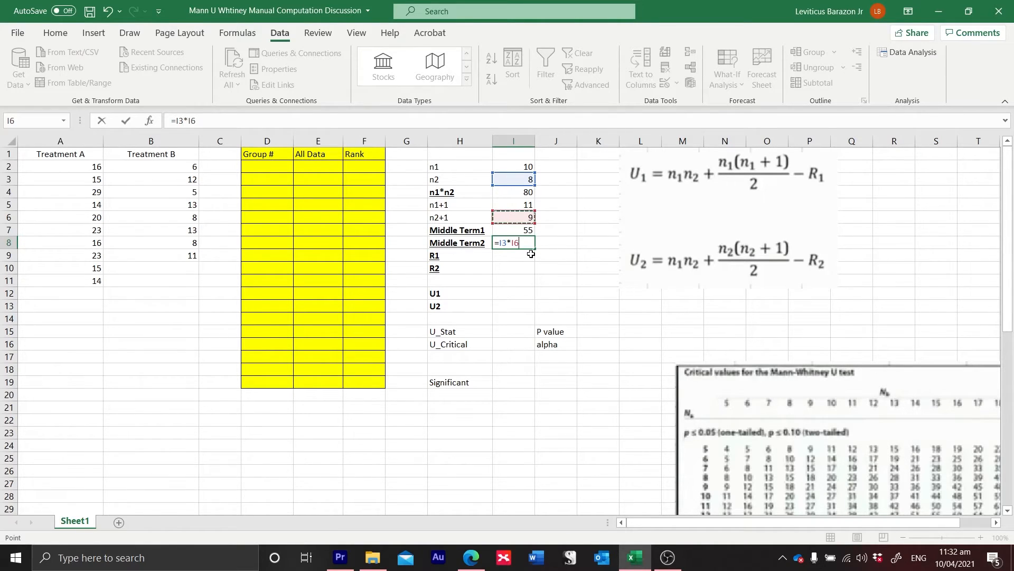
type(")")
key("Return")
key("Tab")
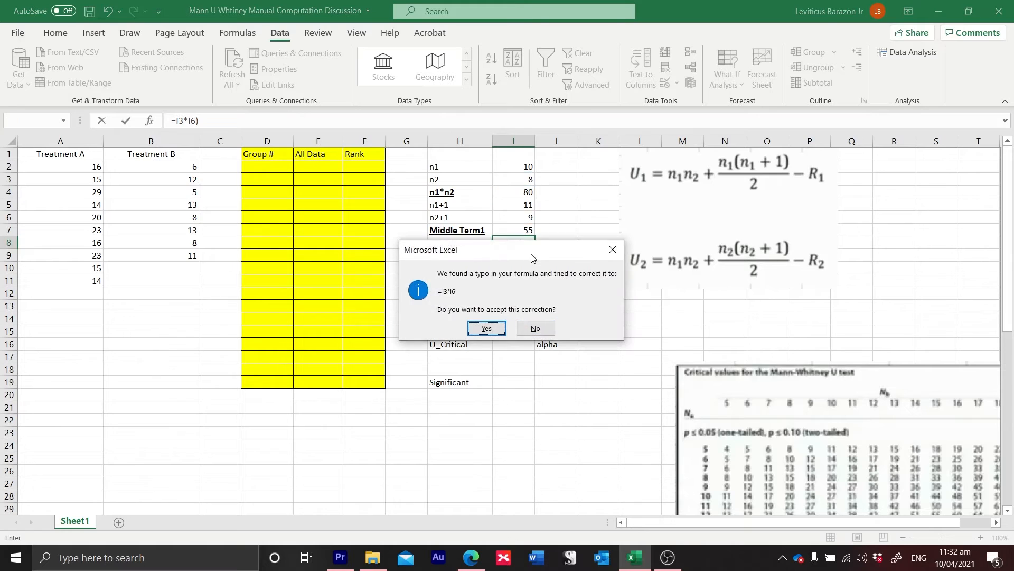
key("Return")
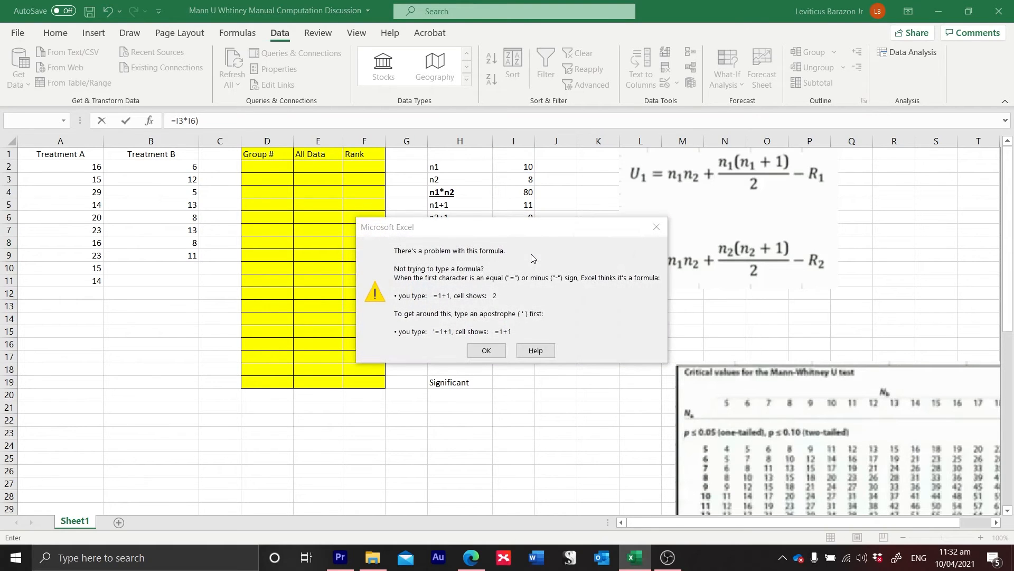
left_click(656, 226)
left_click(499, 244)
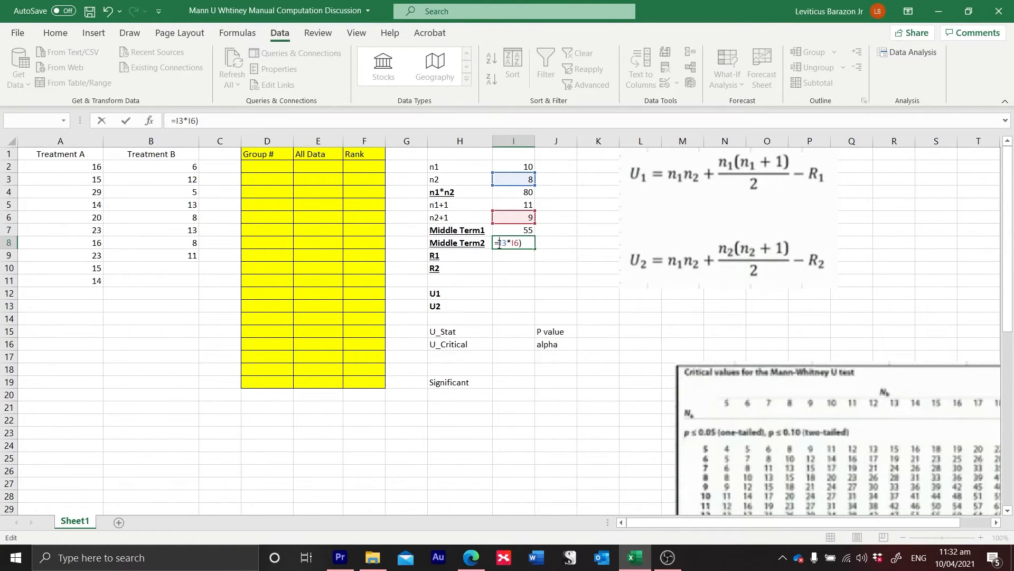
type("(")
left_click(601, 257)
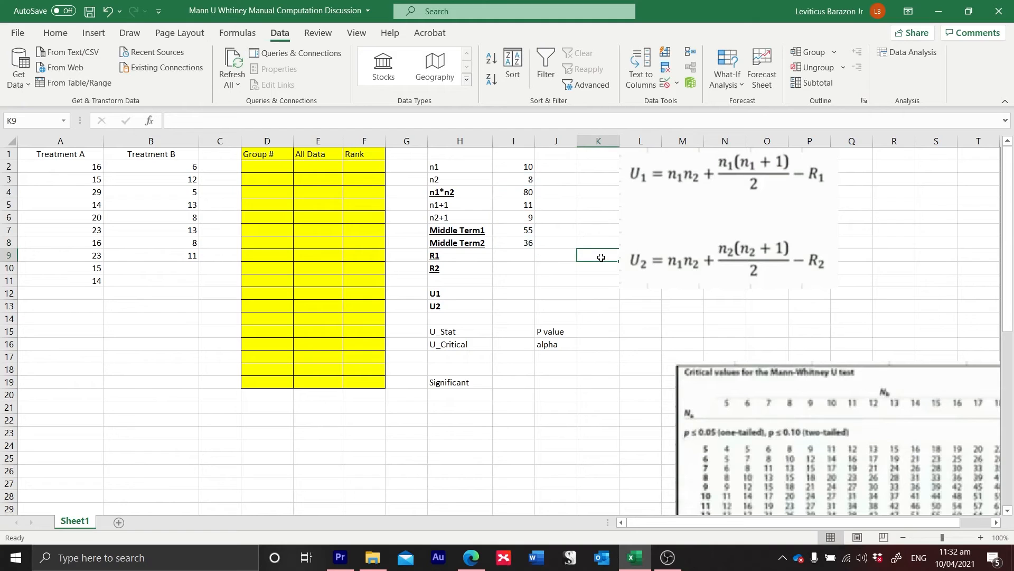
left_click(529, 244)
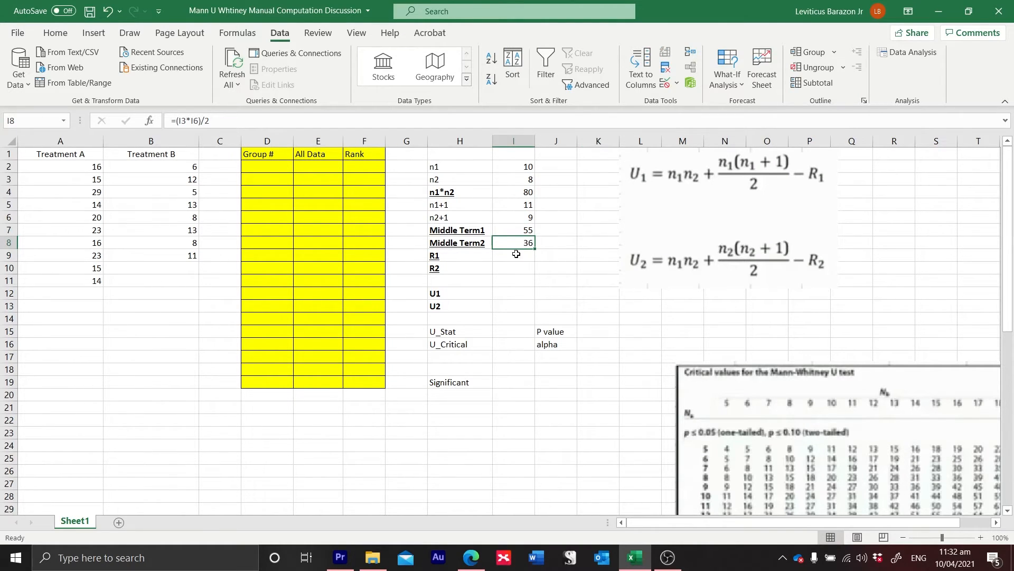
Copy the Treatment A values A2:A11 into the All Data column starting at E2
left_click(521, 257)
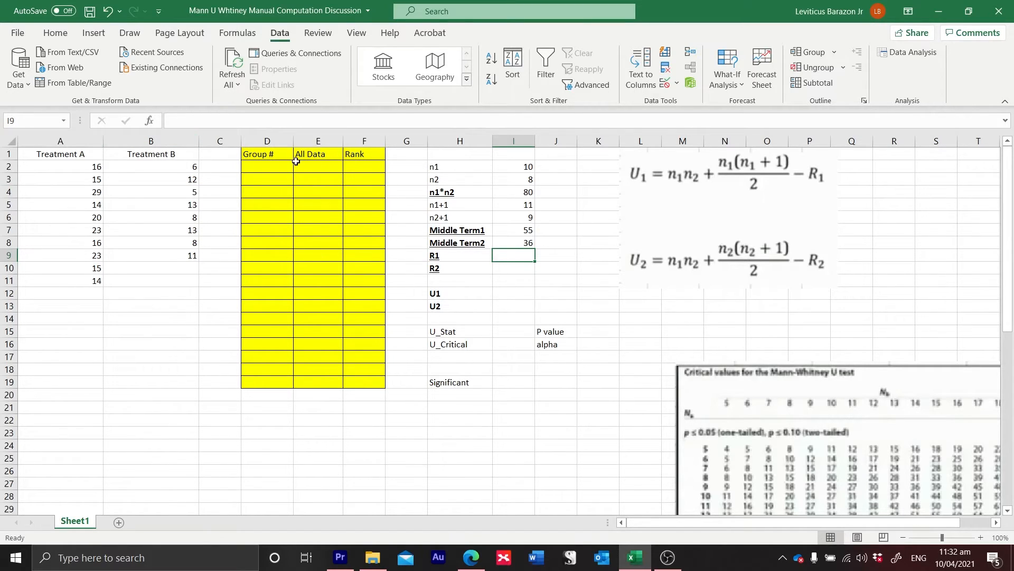
left_click_drag(264, 153, 358, 384)
left_click(313, 161)
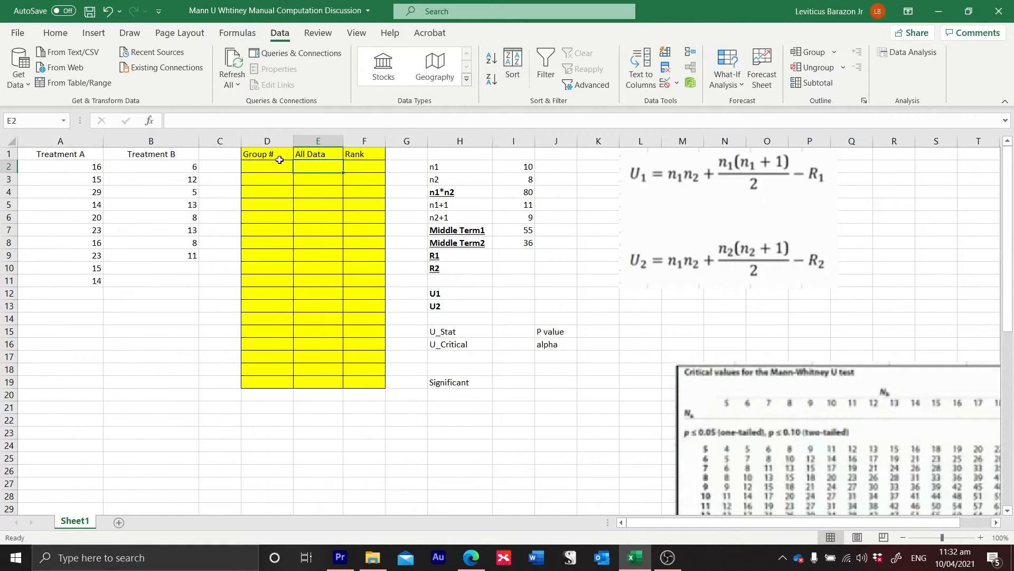
left_click_drag(73, 168, 74, 280)
key("ctrl+c")
left_click(317, 169)
key("ctrl+v")
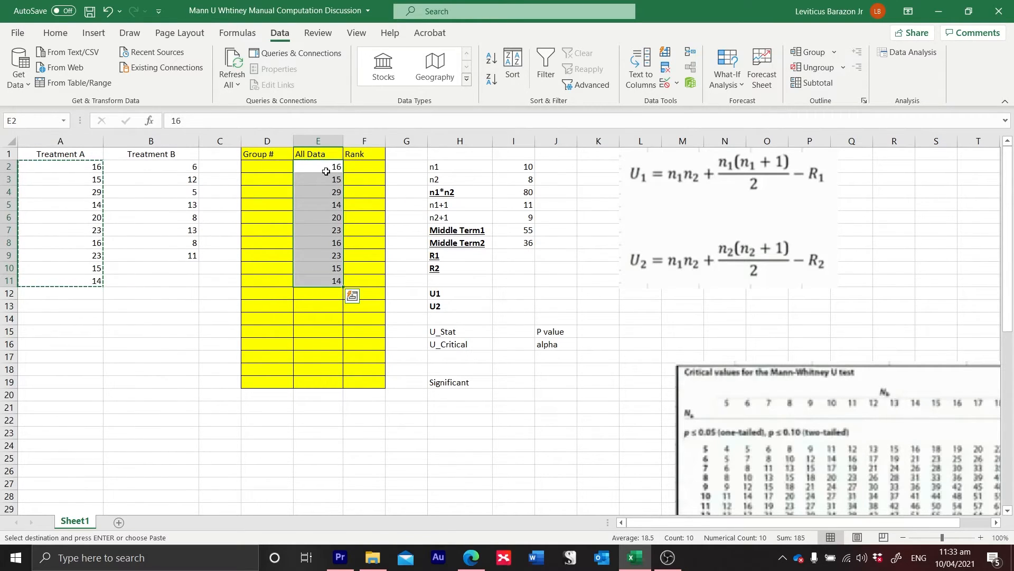
Enter group number 1 in D2:D11 beside each Treatment A value
left_click(269, 167)
type("1")
key("Return")
type("1")
key("Return")
type("1")
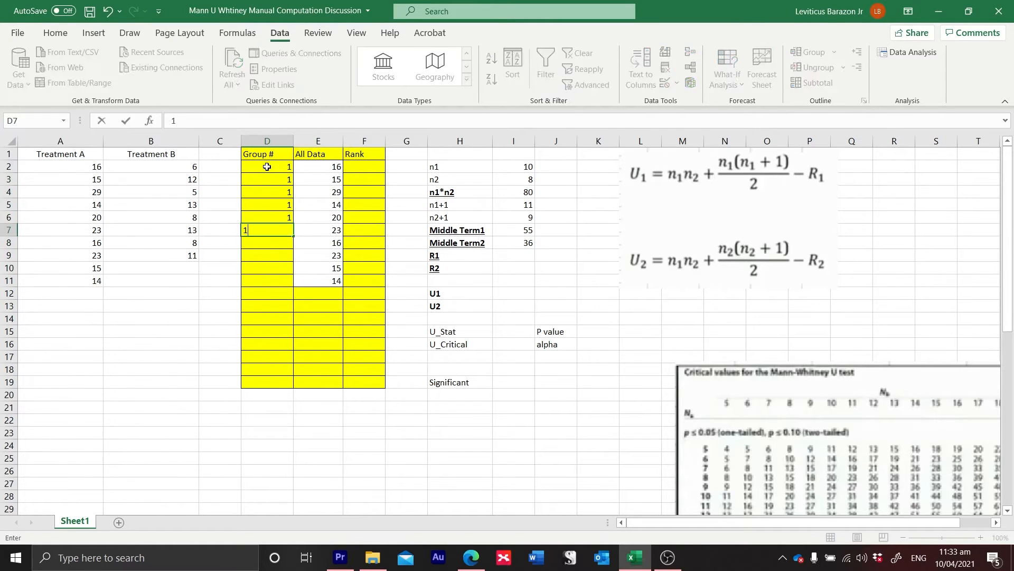
type(" 1 1 1 1 1 1 1")
key("Return")
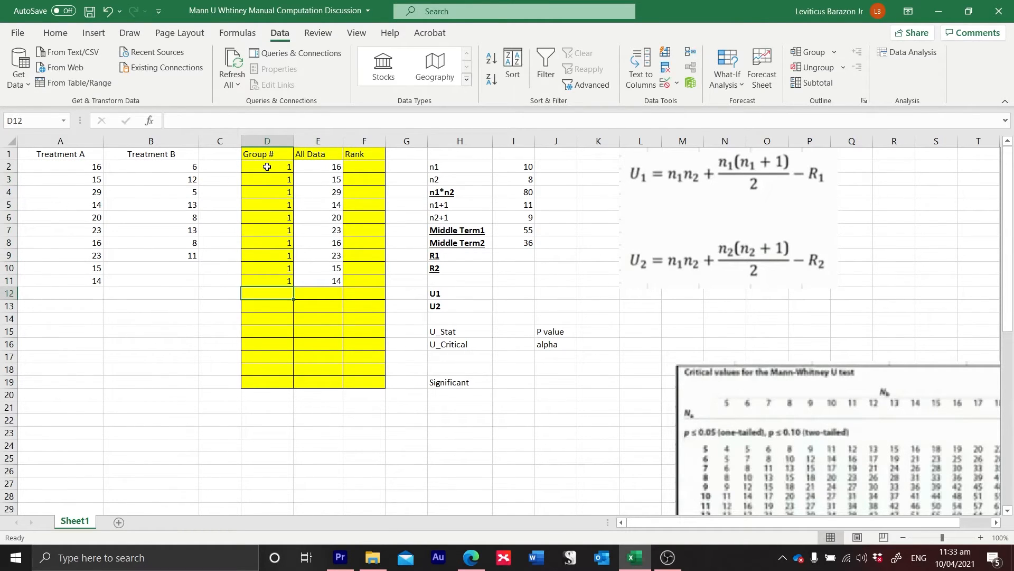
Copy the Treatment B values B2:B9 into the All Data column starting at E12
left_click_drag(179, 167, 175, 256)
key("ctrl+c")
left_click(318, 294)
key("ctrl+v")
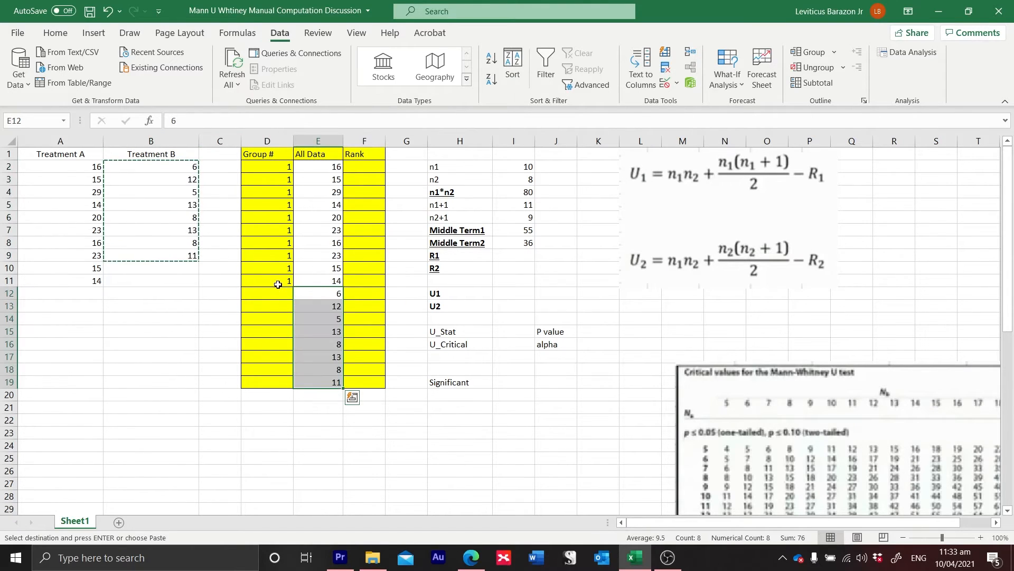
Enter group number 2 in D12:D19 beside each Treatment B value
left_click(272, 288)
key("Down")
key("Up")
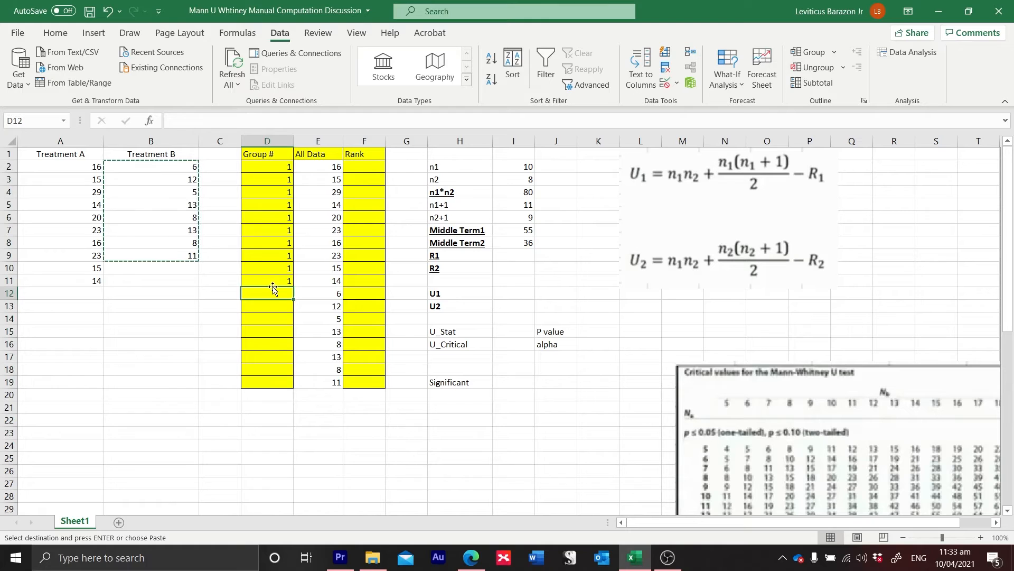
type("2")
key("Down")
type("2")
key("Down")
type("2")
key("Down")
type("2")
key("Down")
type("2")
key("Down")
type("2")
key("Down")
type("2")
key("Down")
type("2")
key("Down")
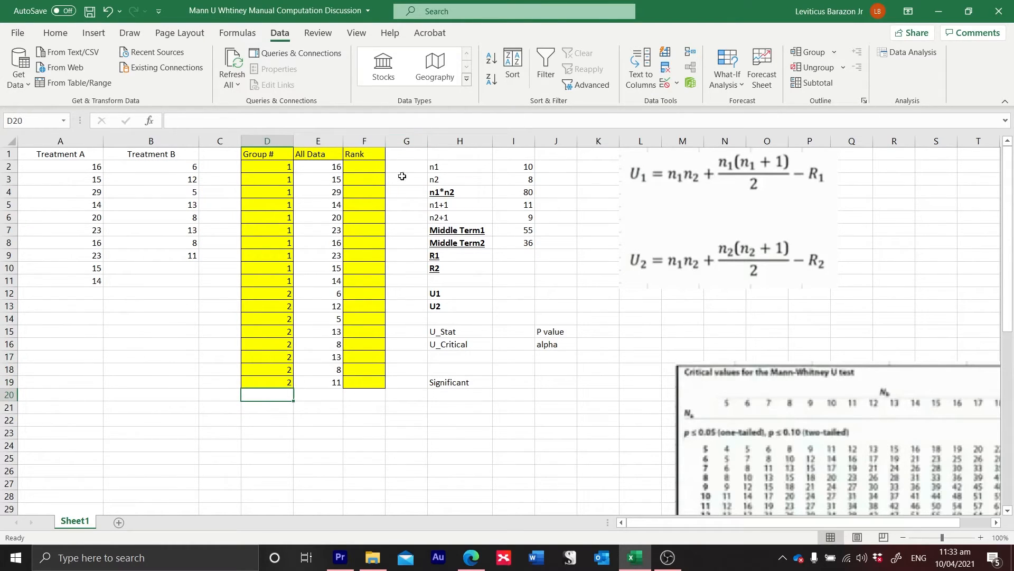
Add filters to the Group #, All Data and Rank headers in D1:F1
left_click(363, 169)
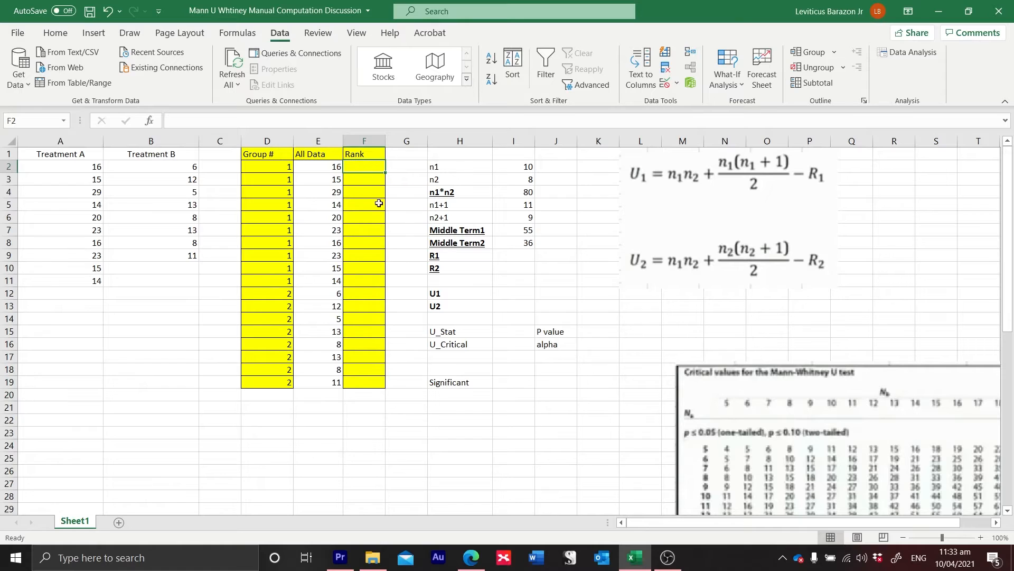
left_click_drag(328, 170, 321, 382)
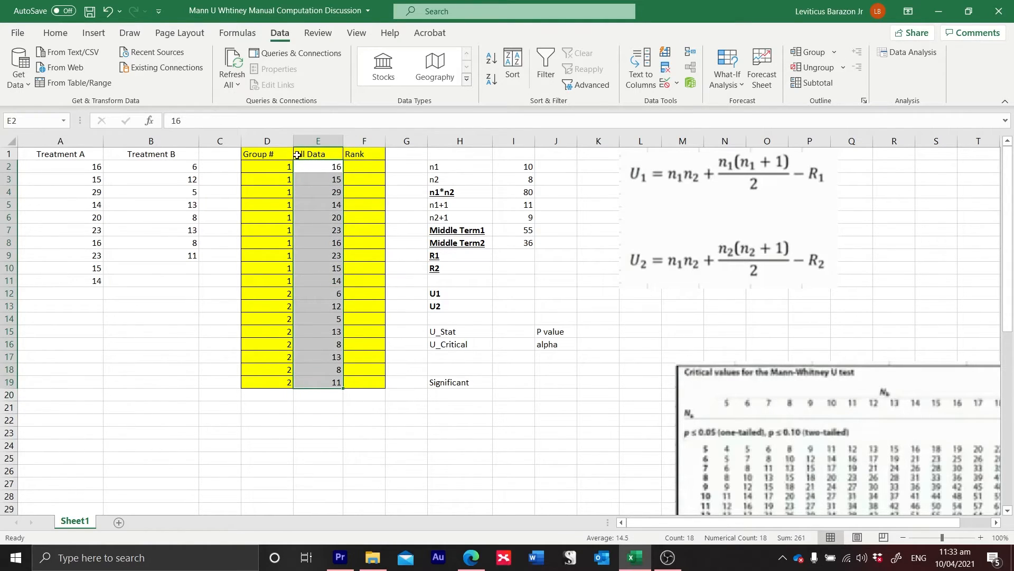
left_click(312, 152)
left_click_drag(272, 154, 354, 145)
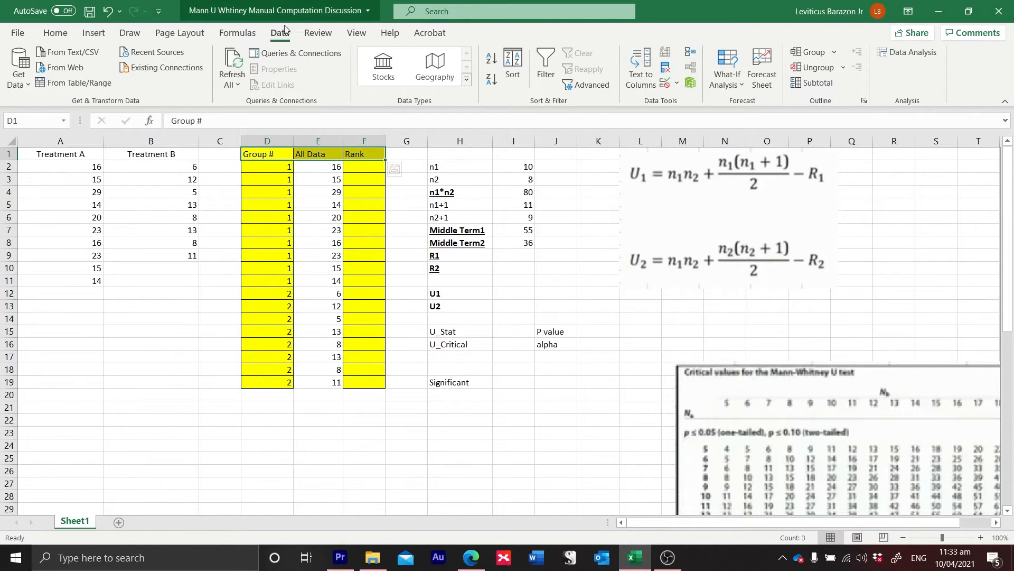
left_click(547, 61)
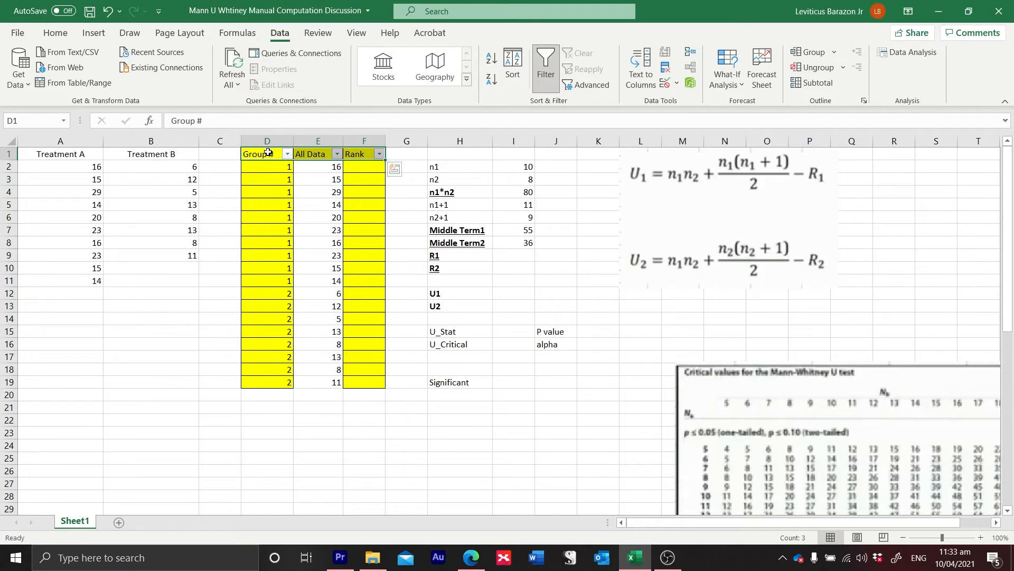
Sort the filtered table in ascending order by the All Data column, smallest to largest
left_click(287, 154)
left_click(338, 154)
left_click(337, 154)
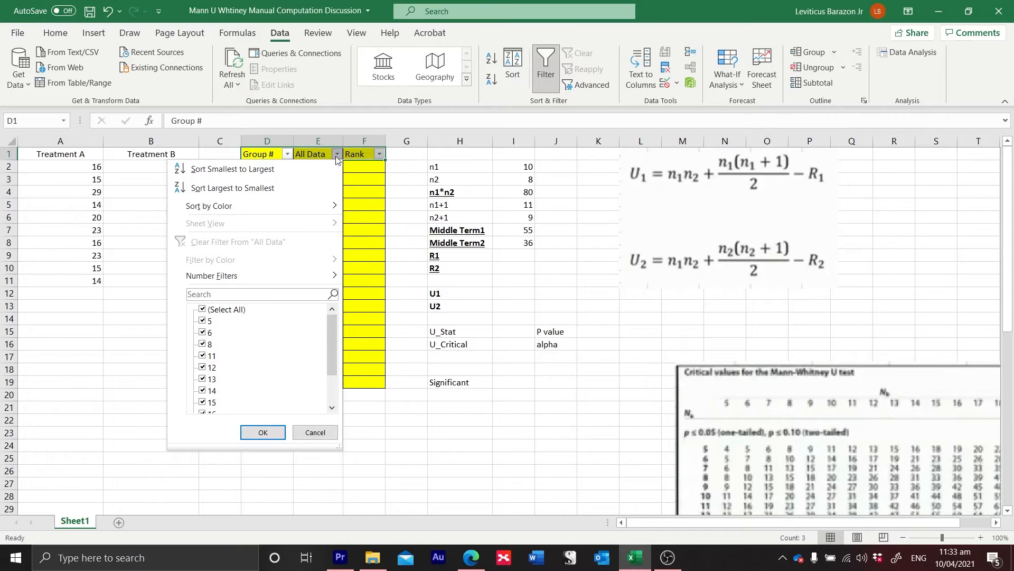
left_click(342, 155)
left_click(337, 154)
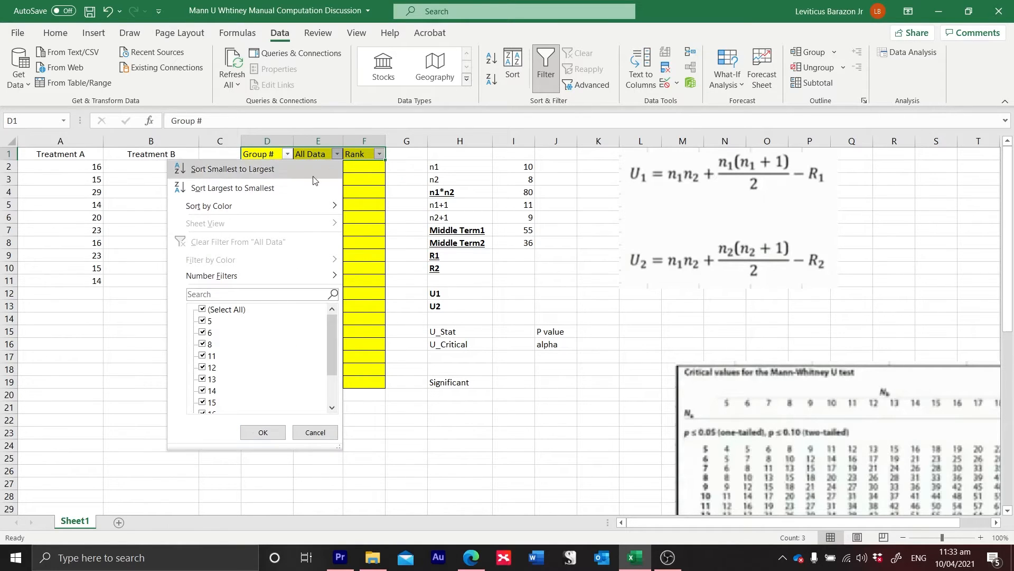
left_click(252, 172)
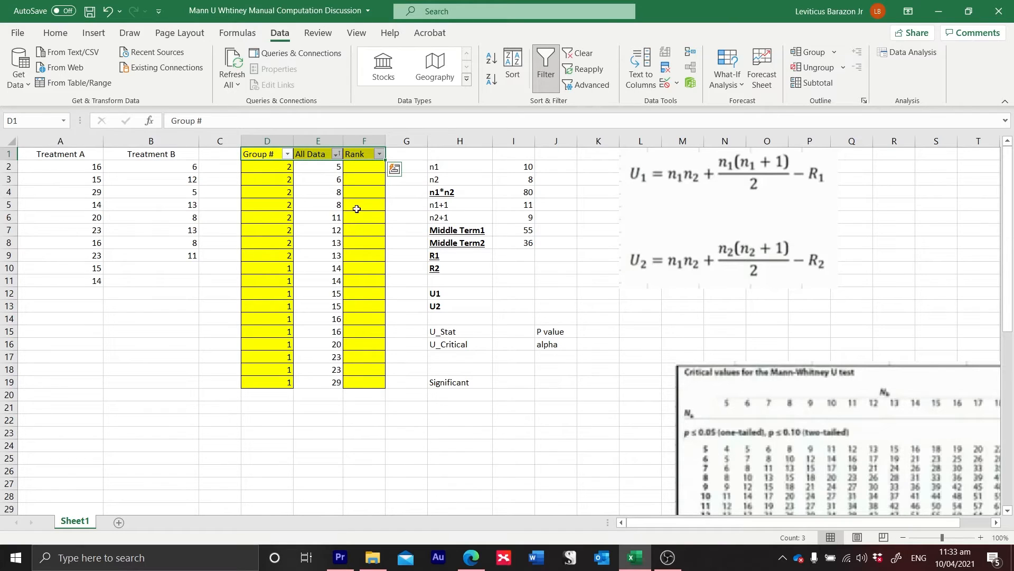
left_click(335, 155)
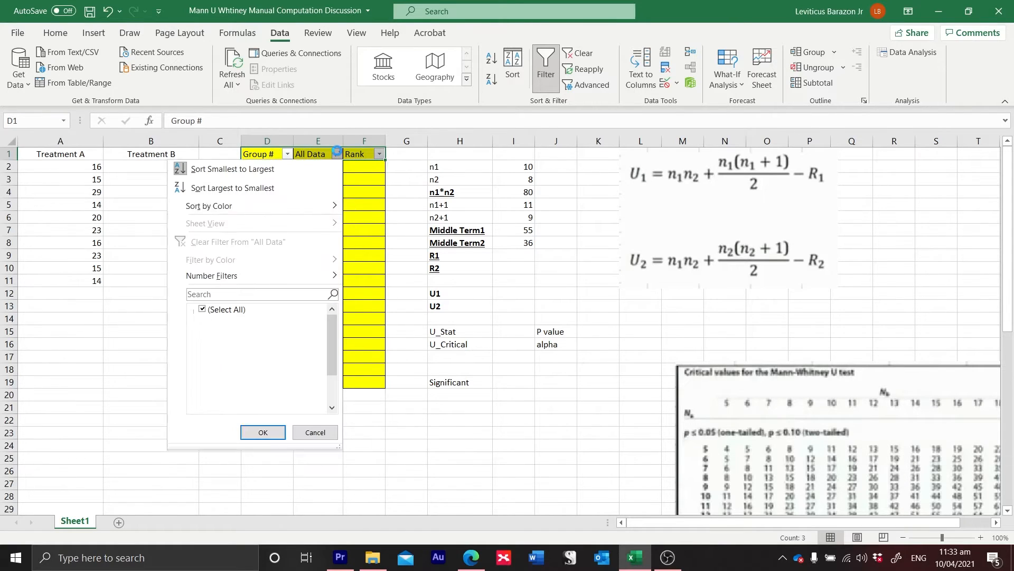
left_click(270, 174)
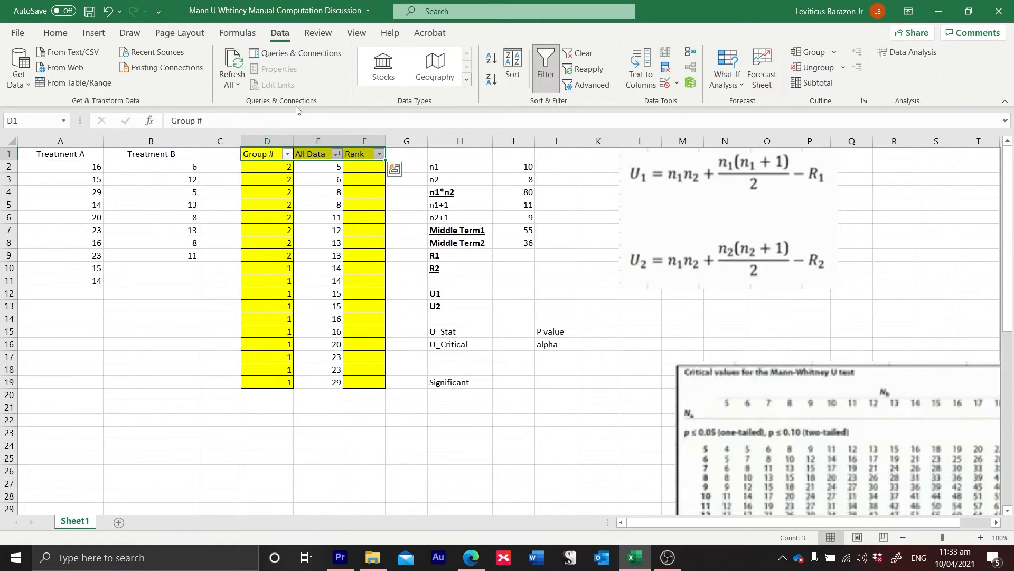
left_click(336, 154)
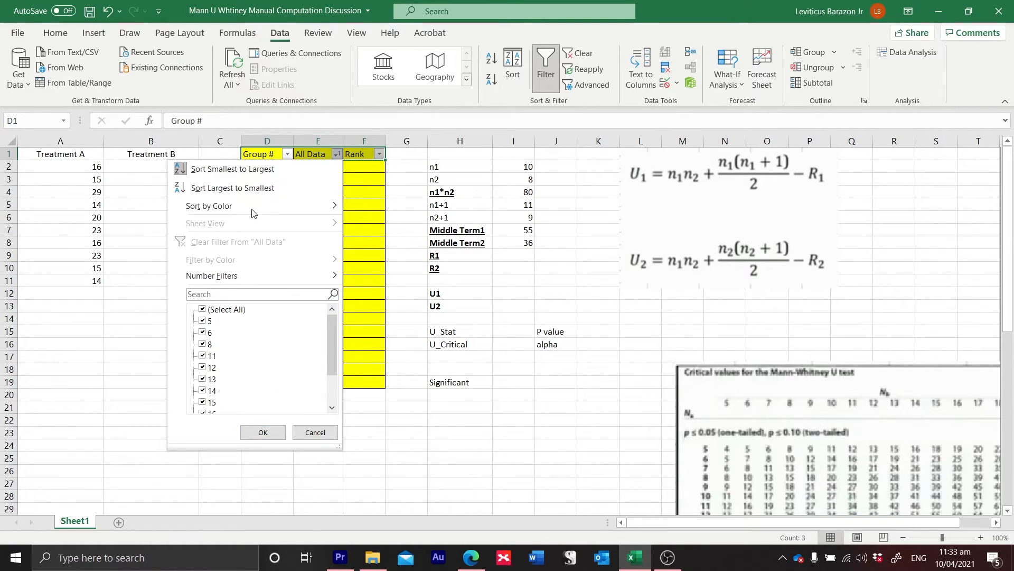
left_click(180, 169)
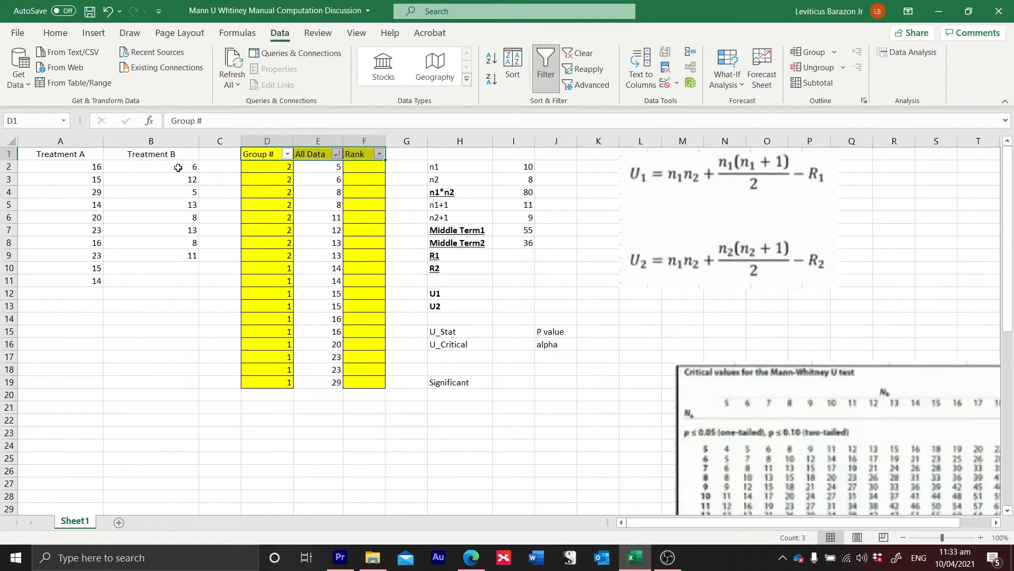
left_click(336, 155)
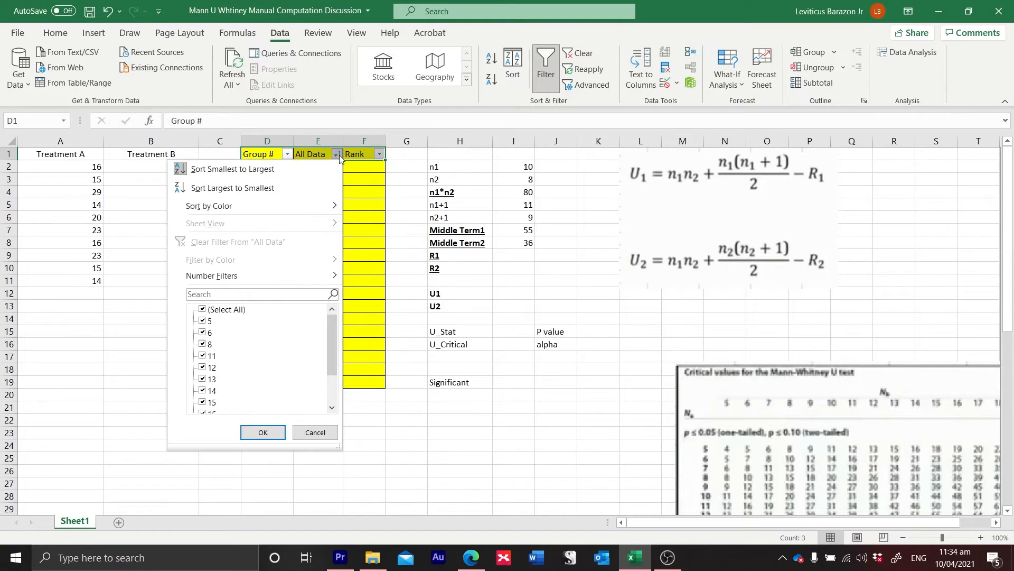
left_click(192, 177)
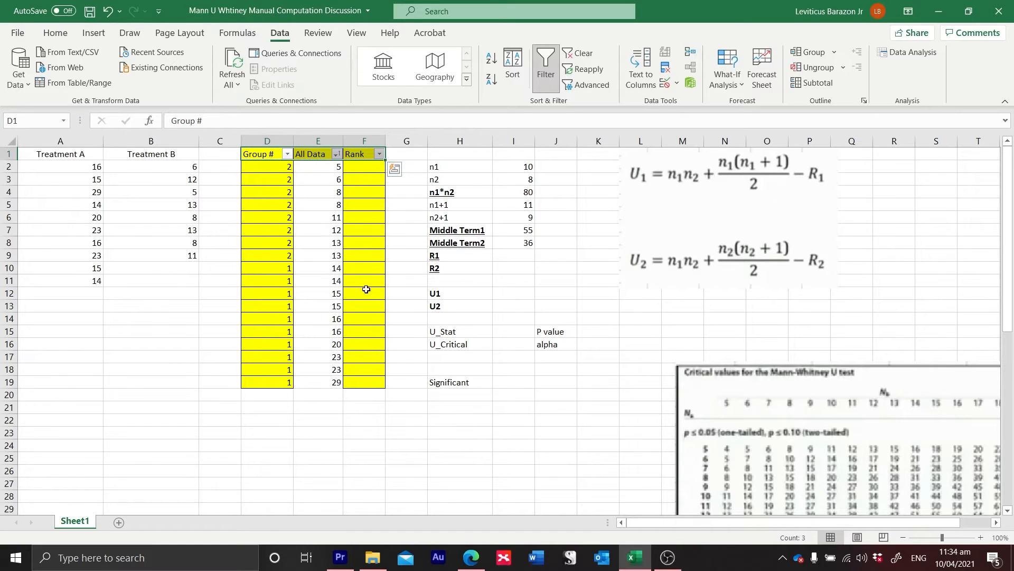
Start a RANK.AVG formula in F2 by finding the function with the search term RANK
left_click(364, 168)
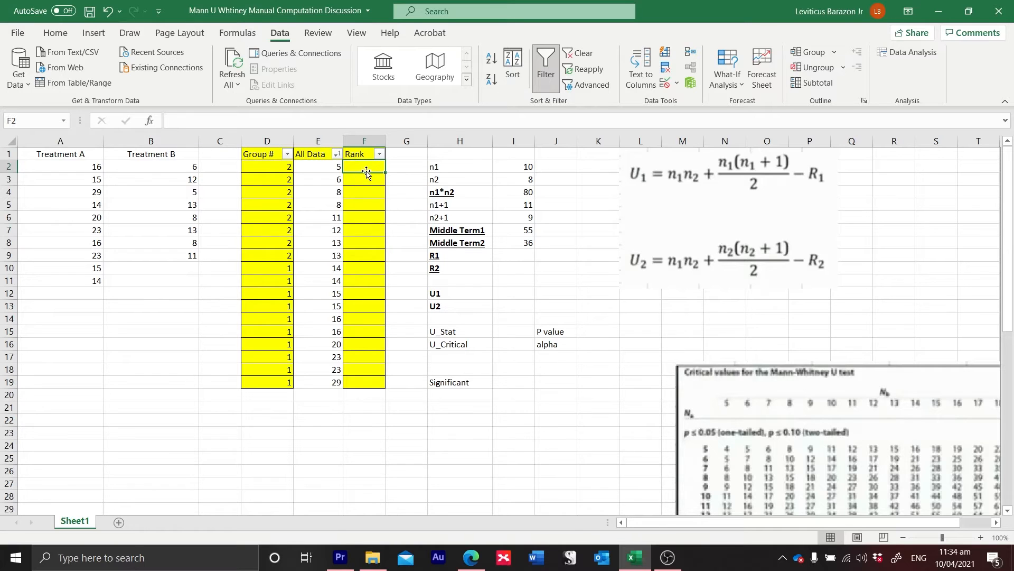
type("=")
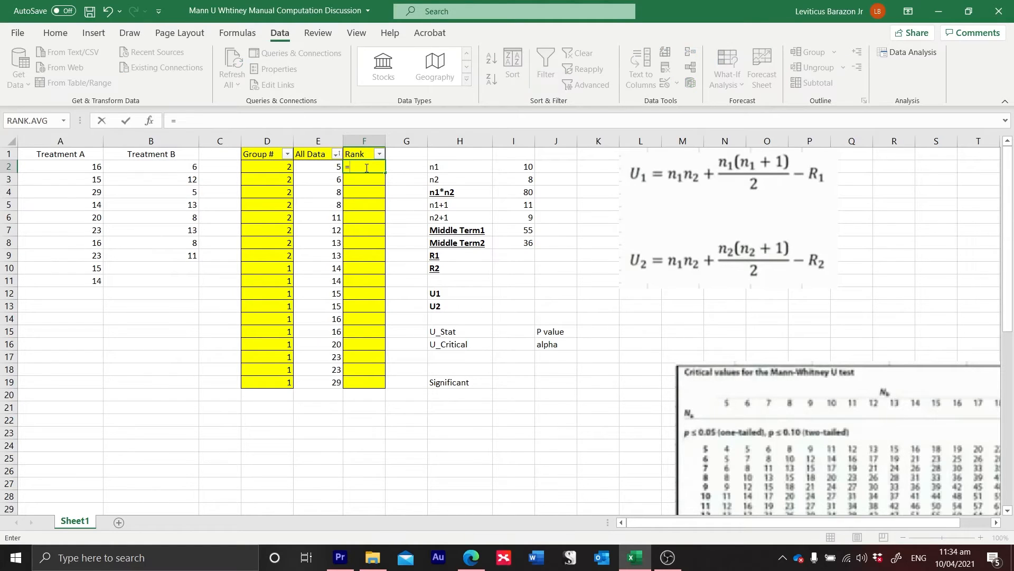
left_click(149, 121)
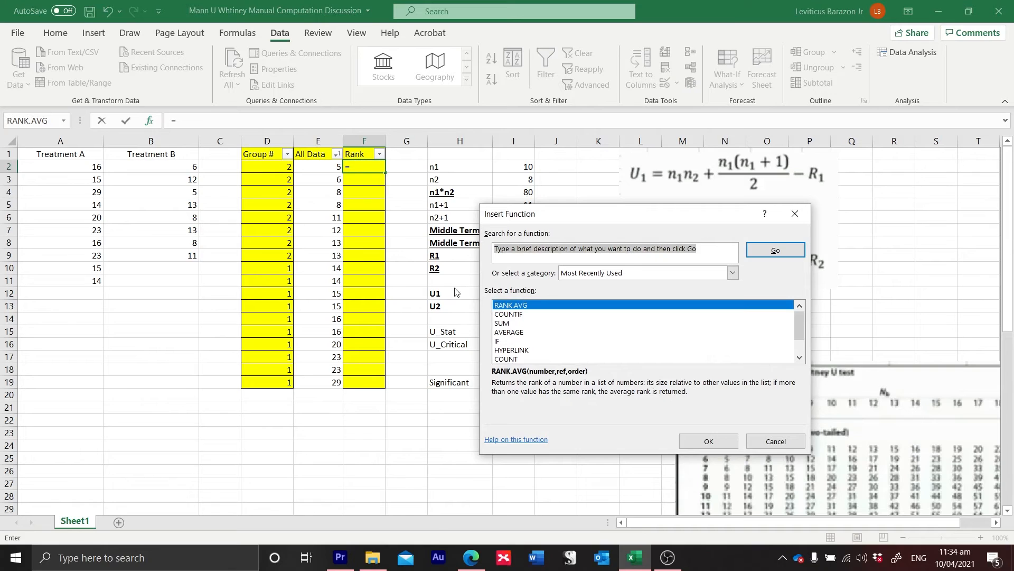
type("RANK")
key("Return")
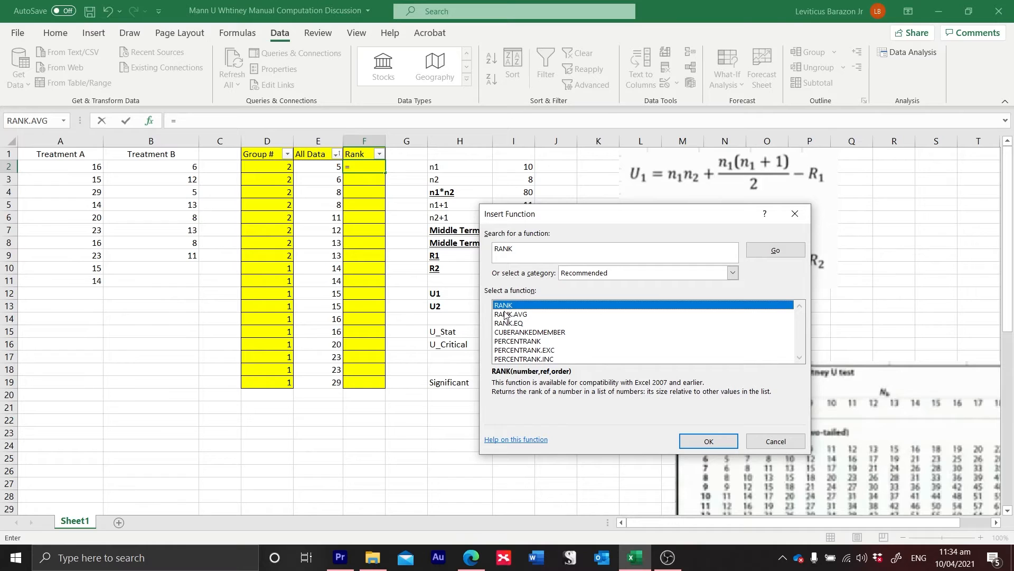
double_click(518, 315)
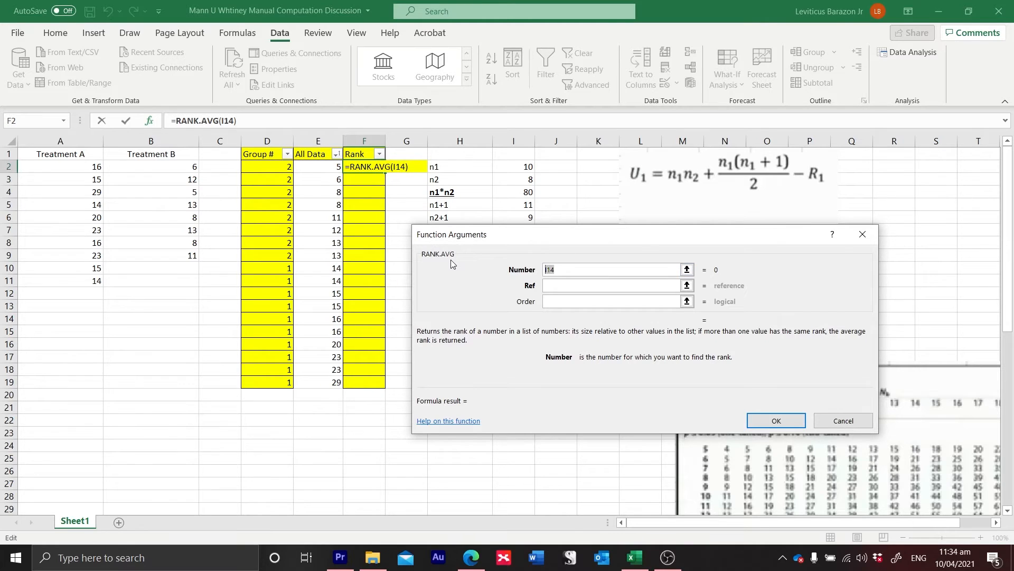
Set the Number argument of RANK.AVG to E2, removing the range mistakenly added to it
left_click(322, 169)
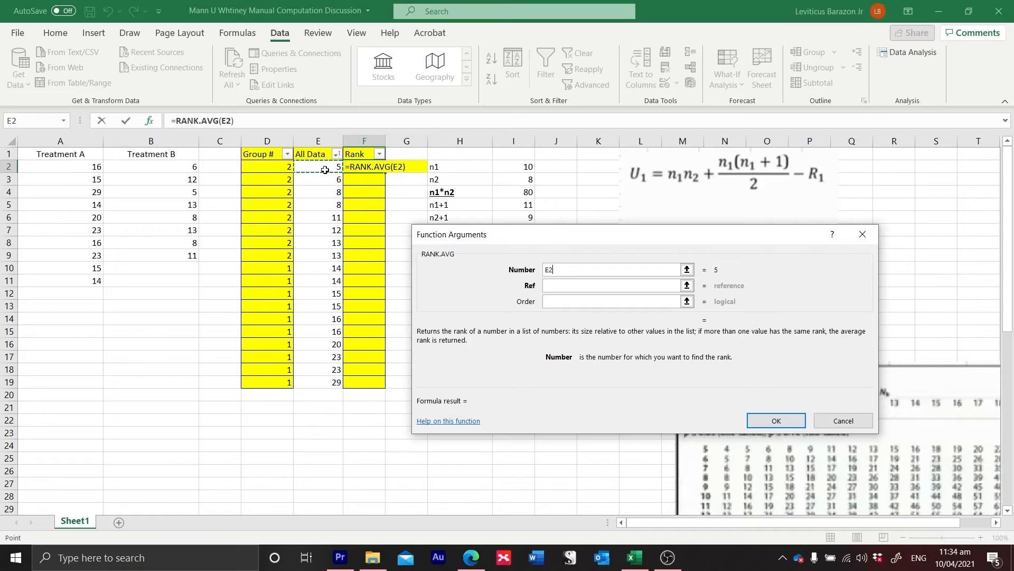
left_click(558, 287)
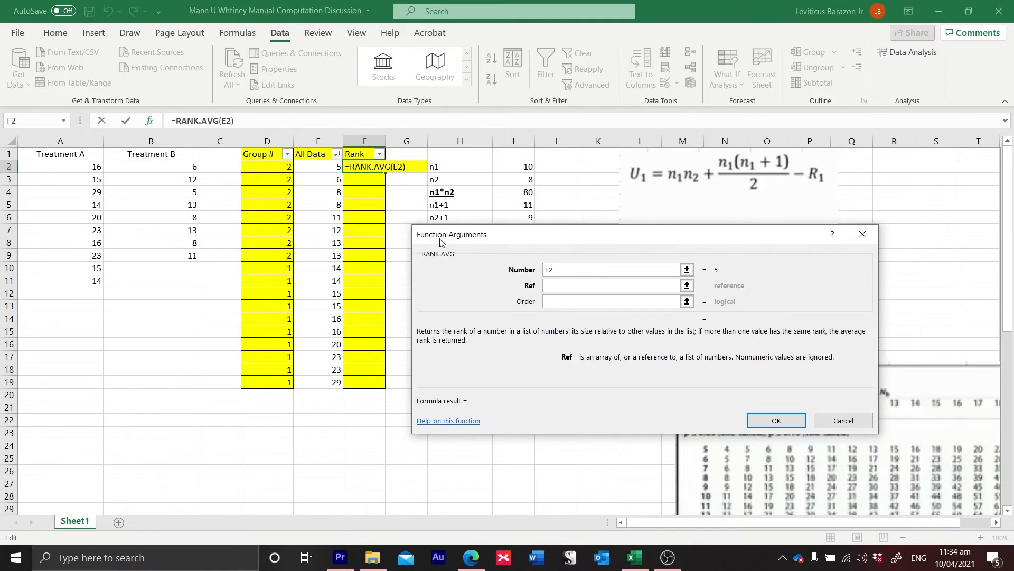
left_click(564, 271)
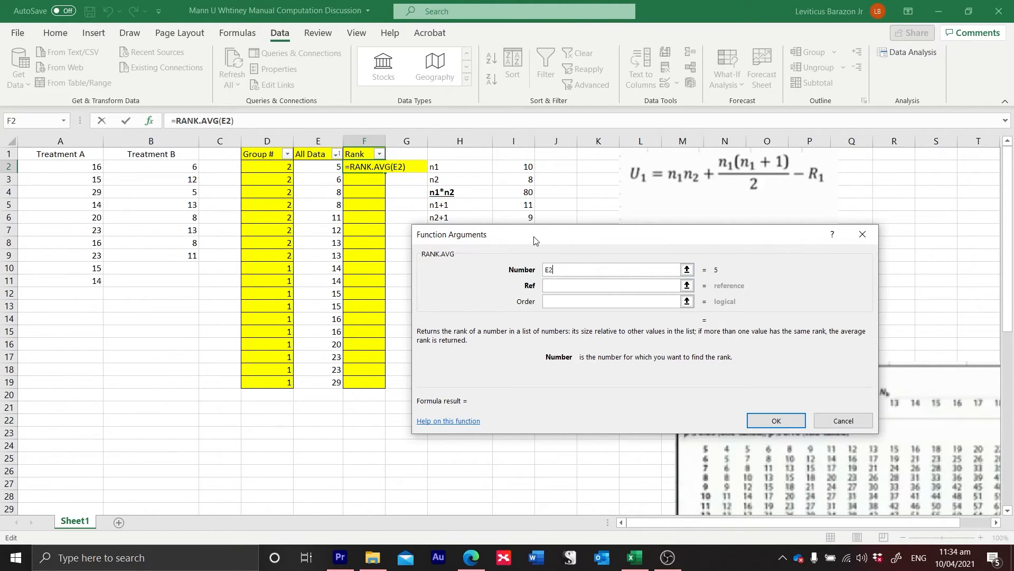
left_click_drag(329, 169, 333, 385)
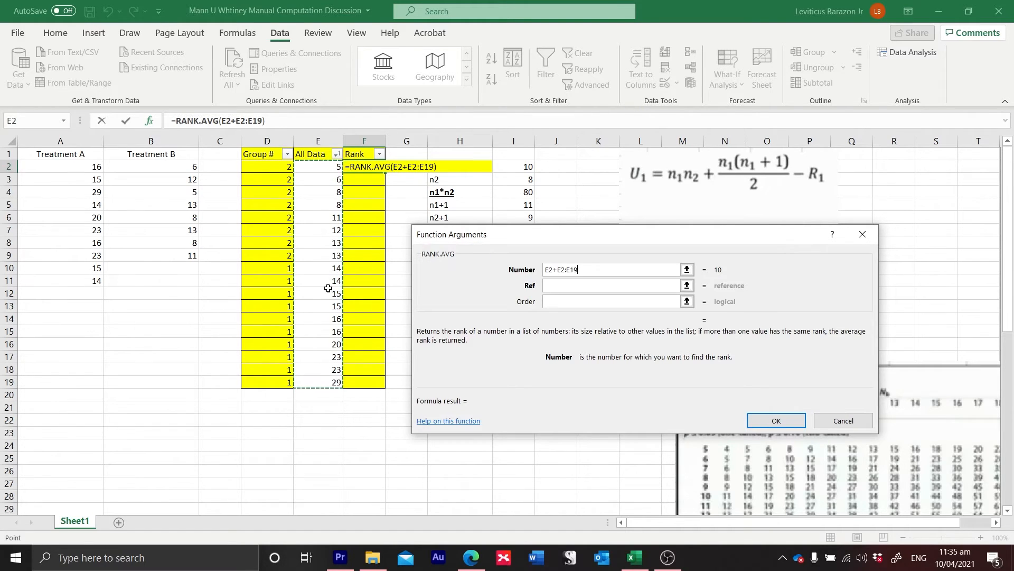
left_click_drag(580, 269, 554, 270)
key("Delete")
Set the RANK.AVG Ref argument to E2:E19 and the Order to 1, and enter the formula in F2
left_click(551, 284)
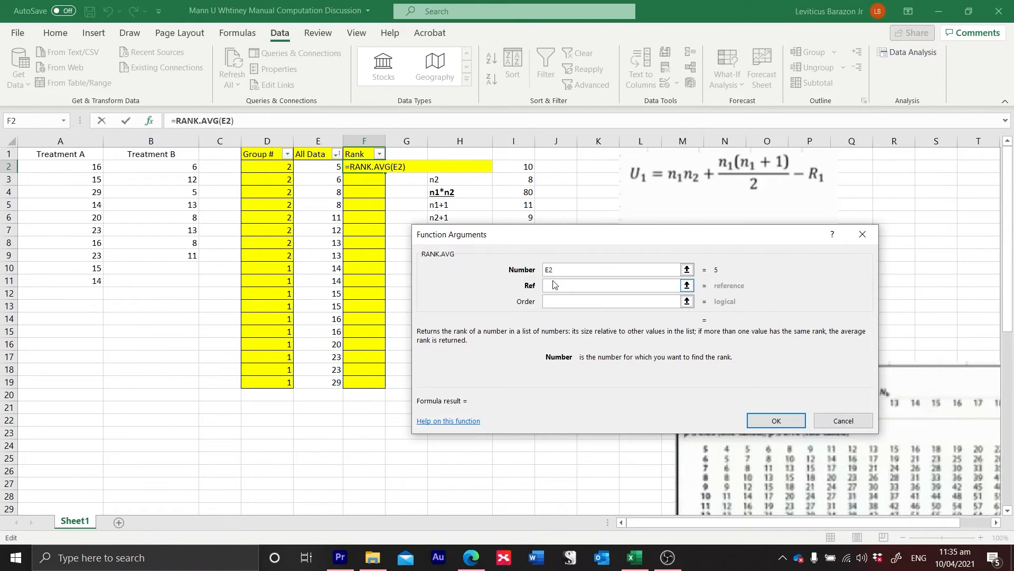
left_click_drag(315, 167, 313, 381)
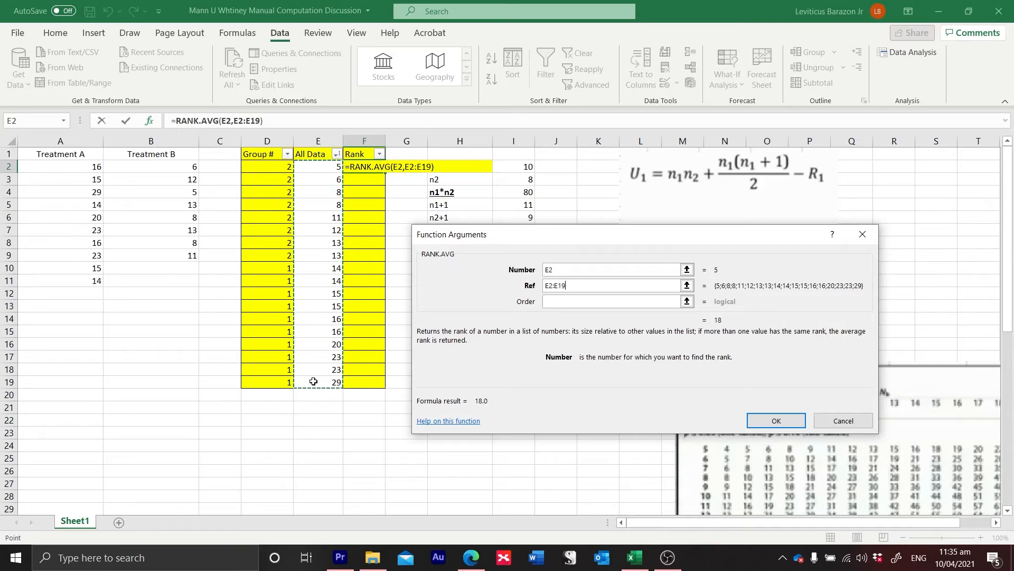
left_click(567, 302)
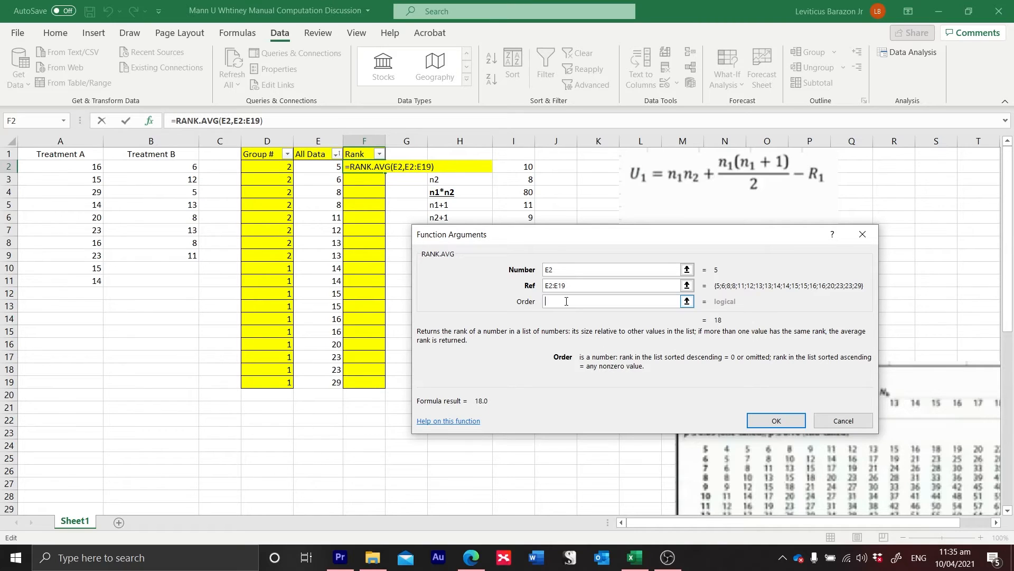
type("2")
key("BackSpace")
type("1")
left_click(776, 421)
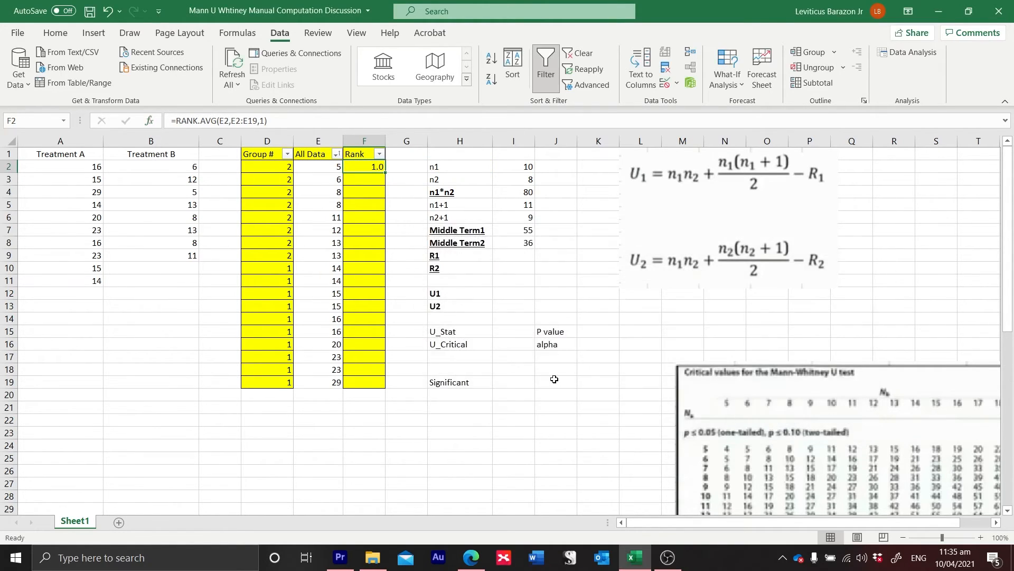
Review the RANK.AVG formula in F2 and its function arguments
double_click(361, 166)
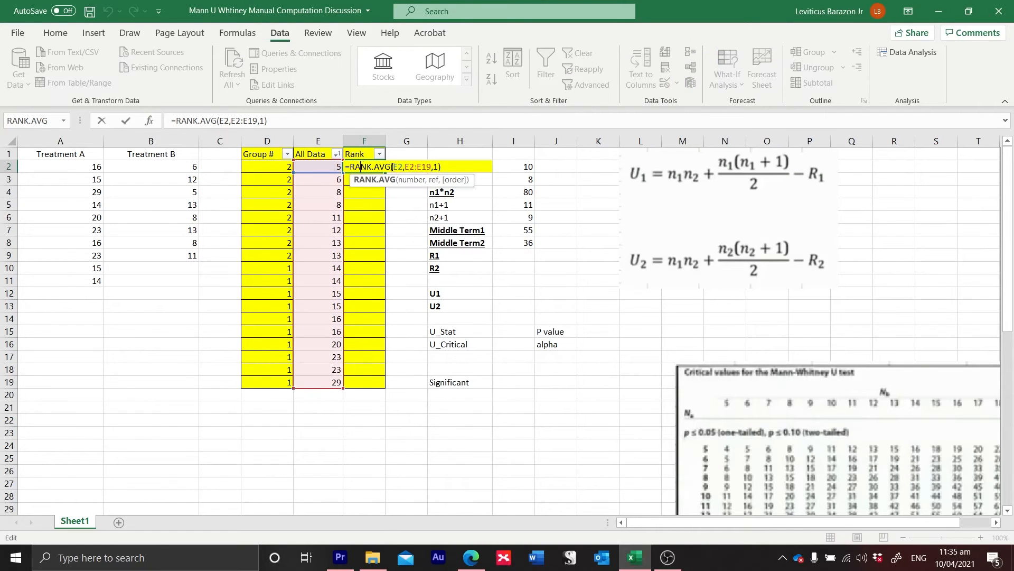
left_click(149, 121)
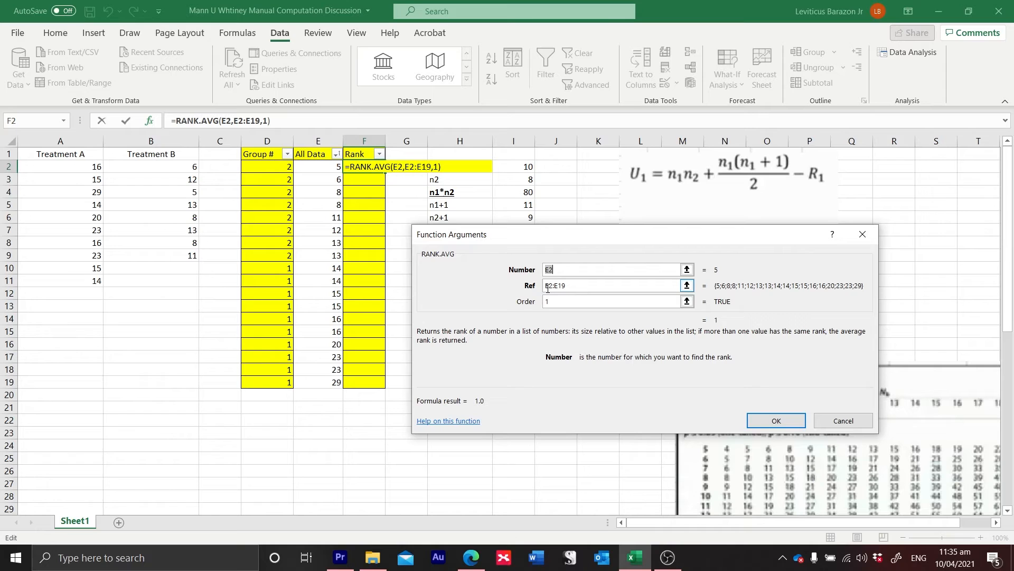
left_click(554, 285)
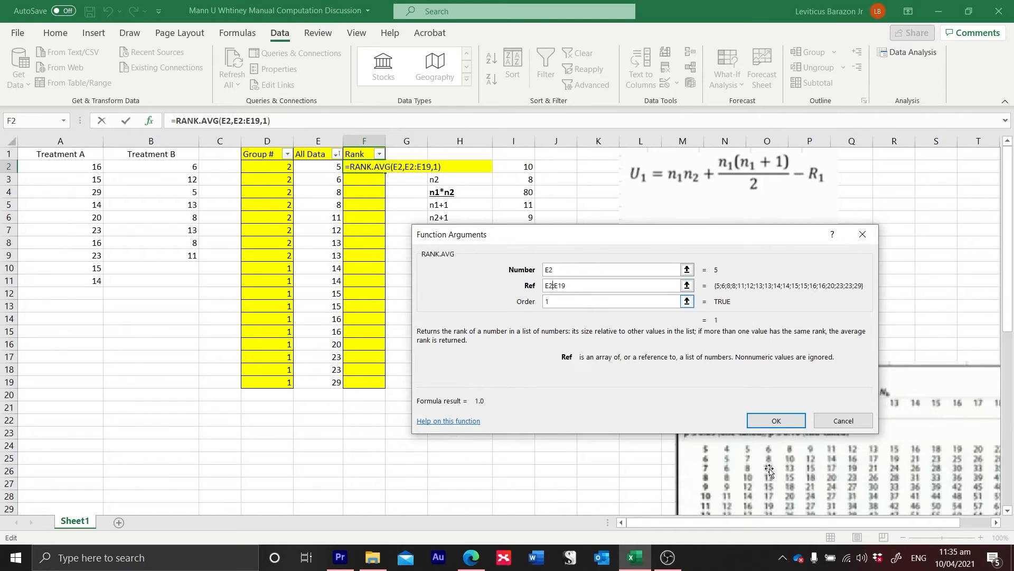
left_click(777, 420)
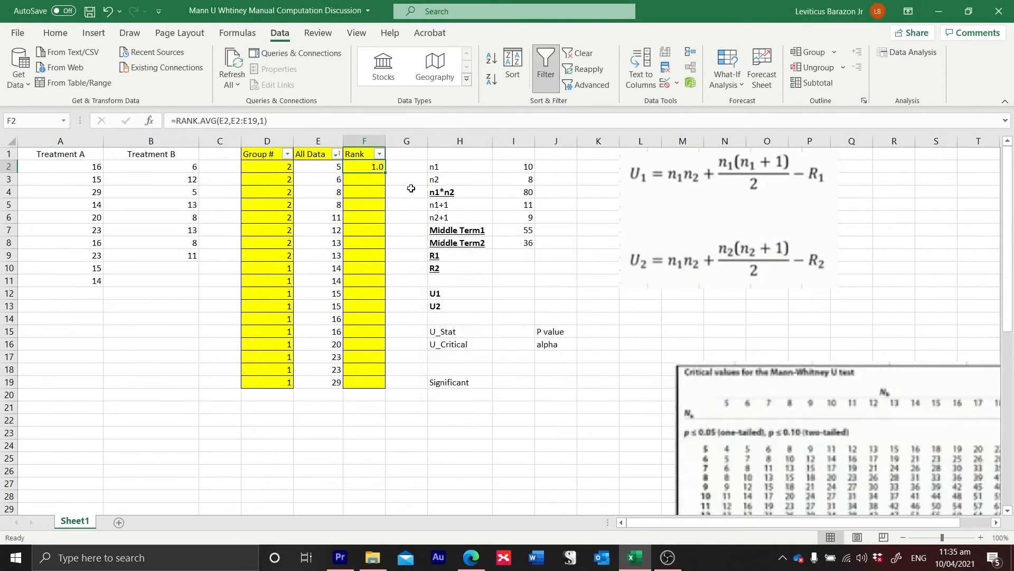
double_click(373, 167)
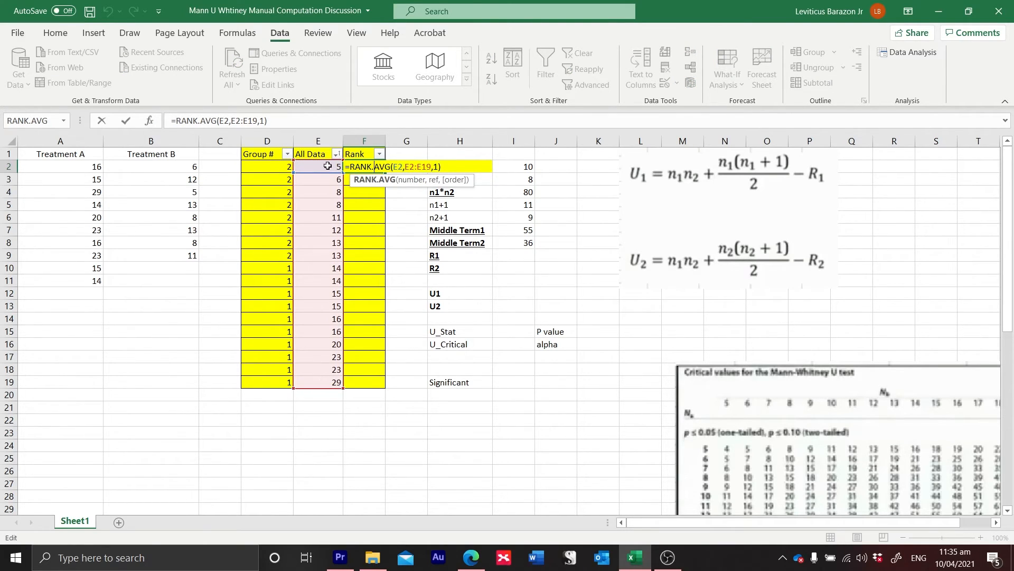
key("Return")
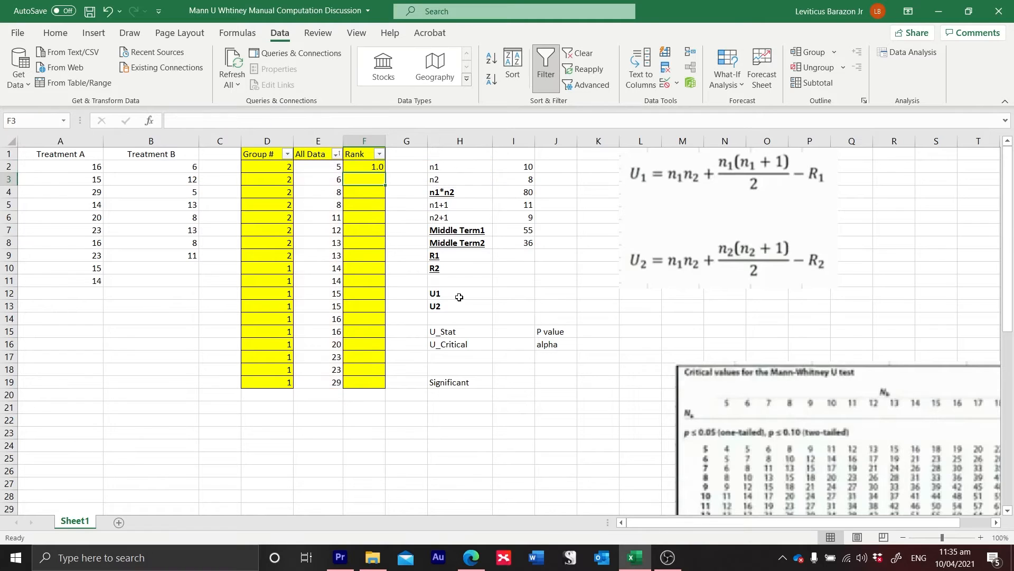
Fill the rank formula from F2 into F3 and move its shifted reference range back up to E2:E19
left_click(367, 166)
left_click_drag(388, 173, 387, 184)
double_click(371, 179)
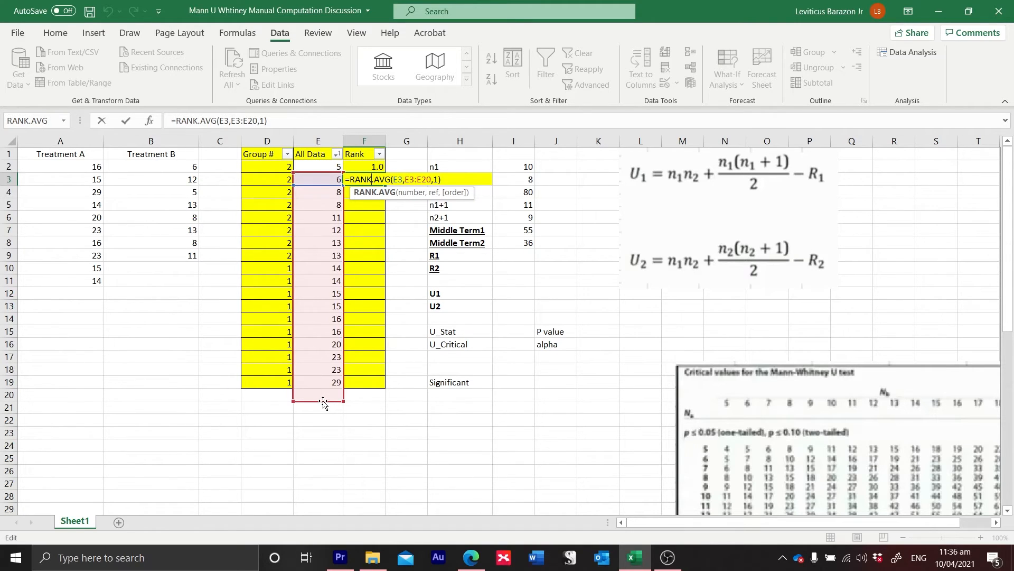
left_click_drag(323, 402, 321, 380)
key("Return")
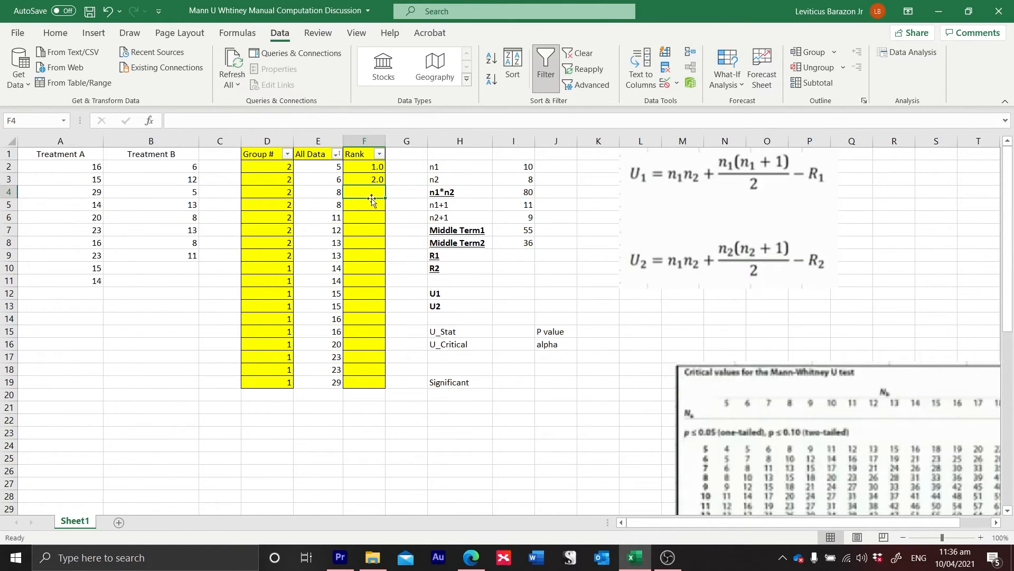
Make the Ref range of the RANK.AVG formula in F2 absolute as $E$2:$E$19
double_click(368, 171)
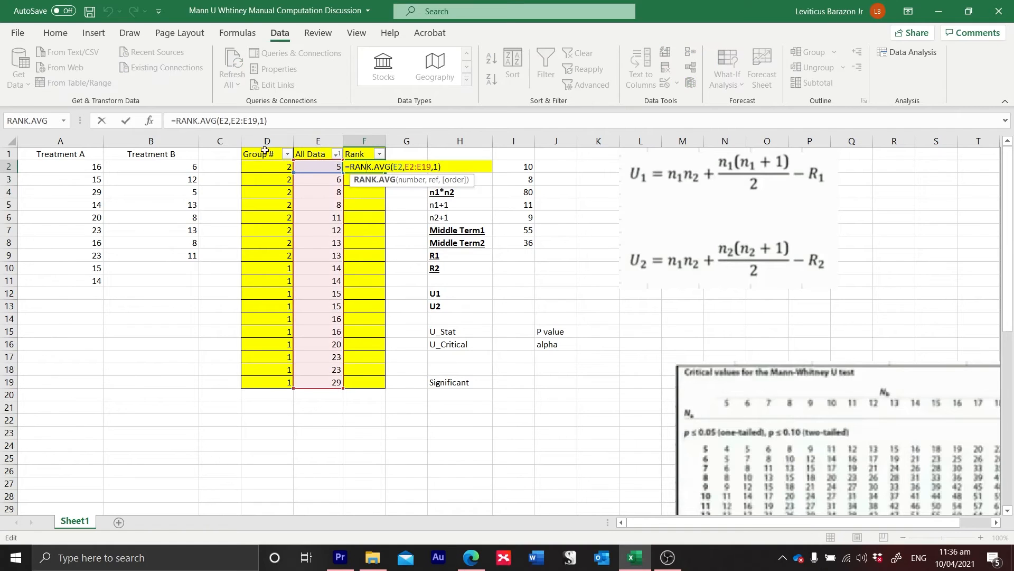
left_click(149, 125)
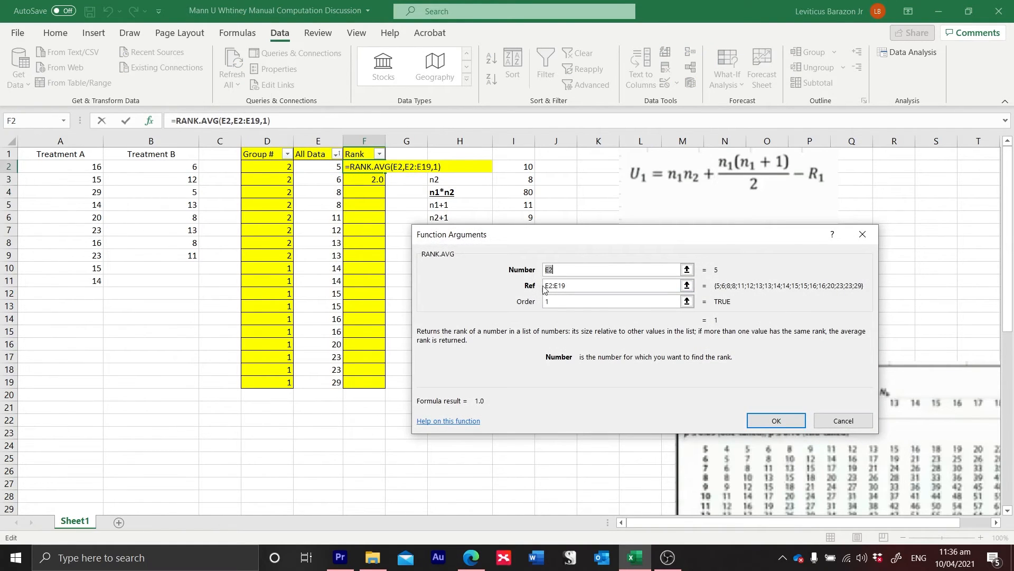
left_click(544, 285)
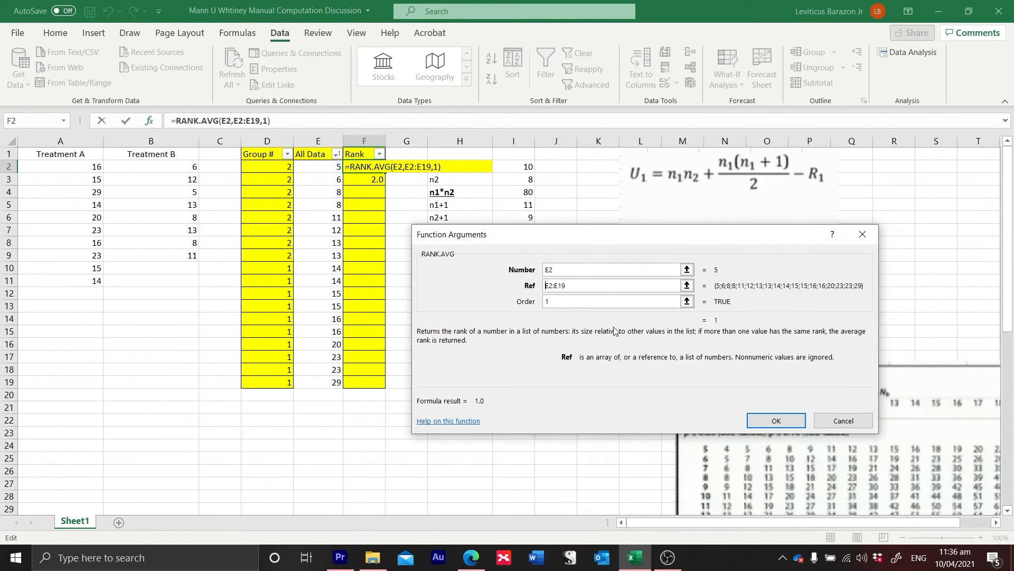
type("$")
key("Right")
type("$")
key("Right")
key("Right")
type("$E$")
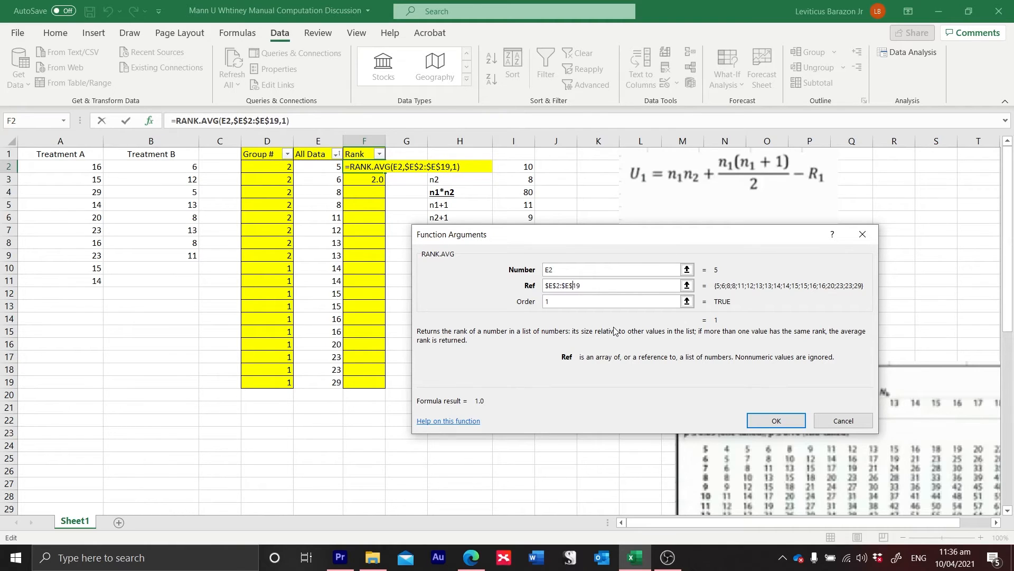
key("Return")
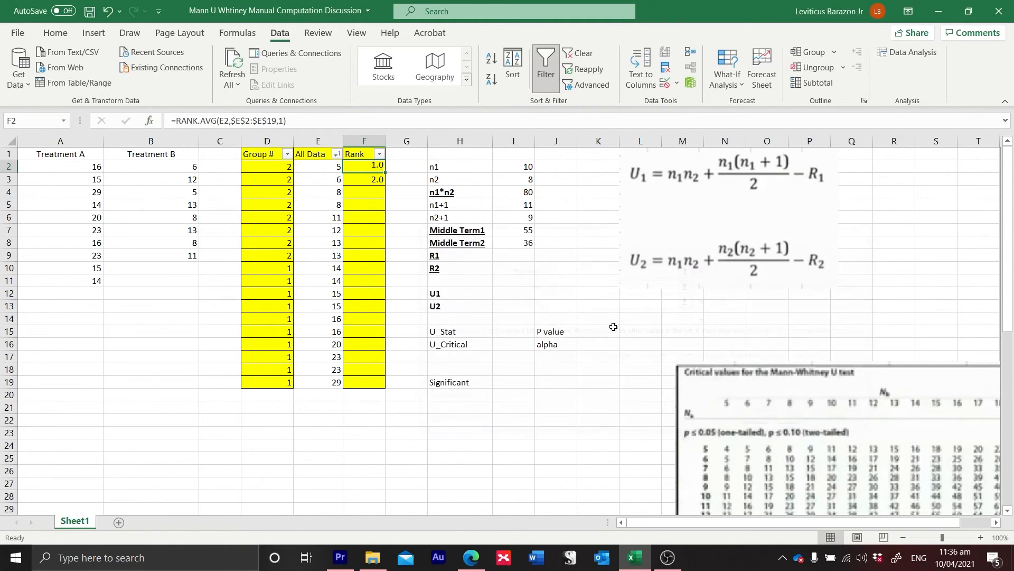
Fill the RANK.AVG formula with the absolute reference from F2 down through F19
double_click(370, 164)
key("Return")
left_click(376, 168)
left_click_drag(385, 173, 390, 389)
key("ctrl+Down")
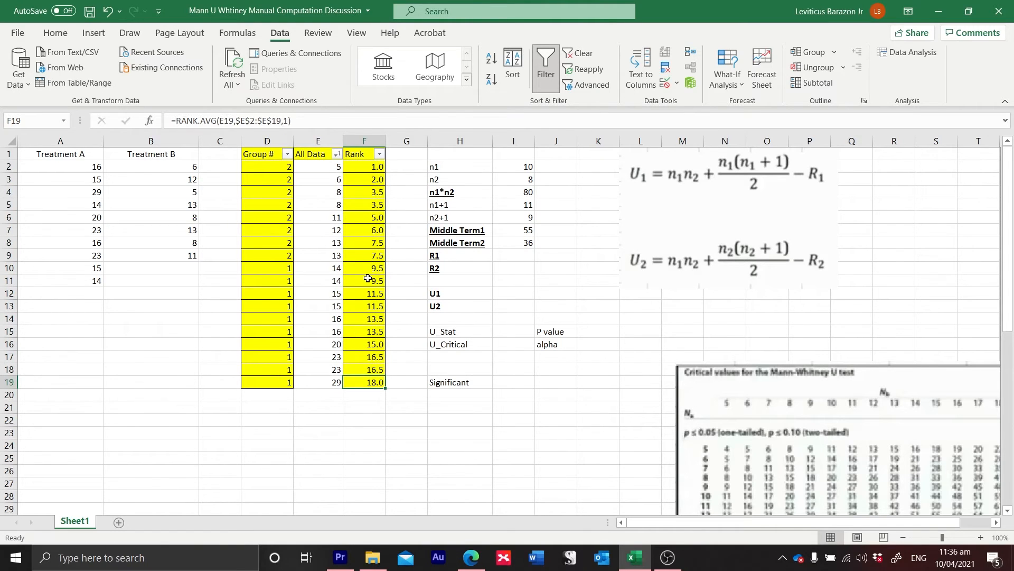
Review the filled rank formulas in F11 and F14 and examine the tied ranks in the Rank column
double_click(369, 280)
key("Return")
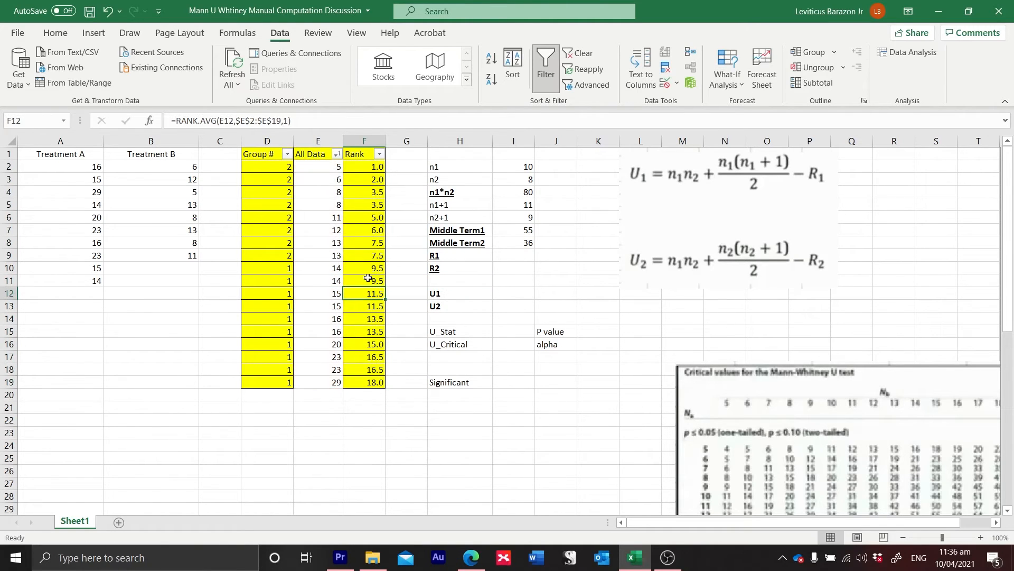
left_click(371, 319)
double_click(371, 320)
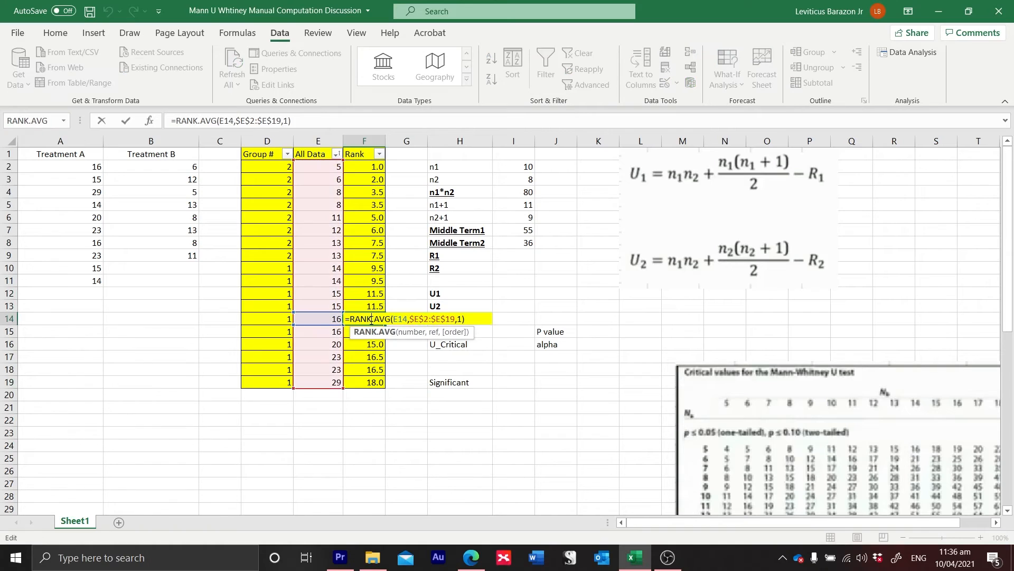
key("Return")
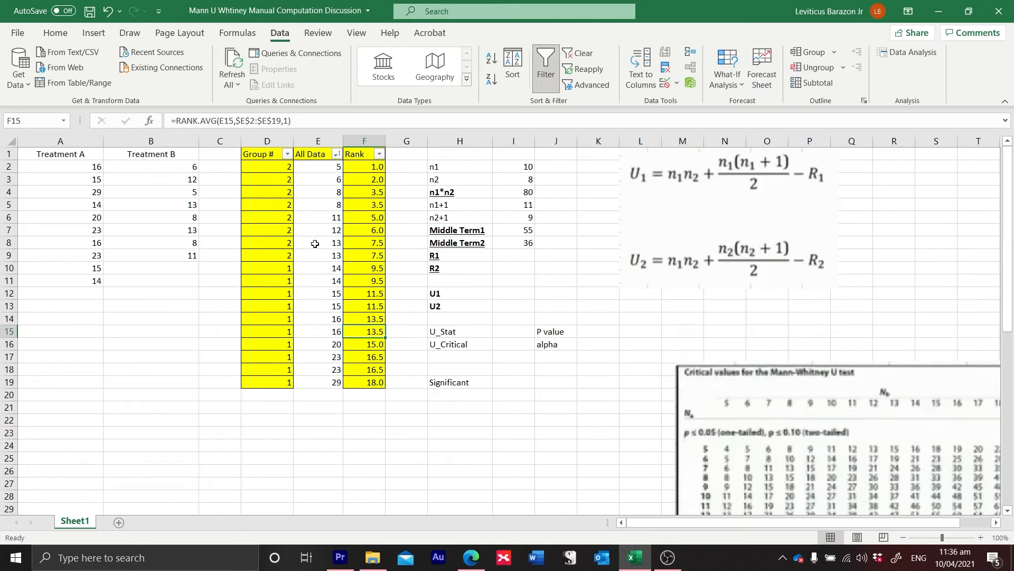
left_click(376, 269)
left_click_drag(376, 269, 366, 371)
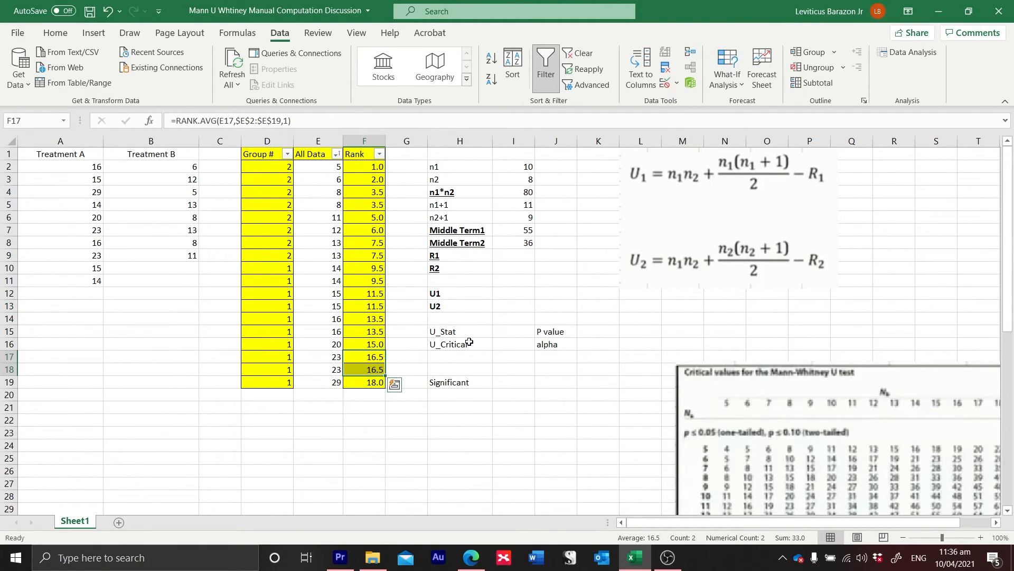
Enter the group 1 rank sum (F10:F19) as R1 in I9 and the group 2 rank sum (F2:F9) as R2 in I10
left_click(511, 255)
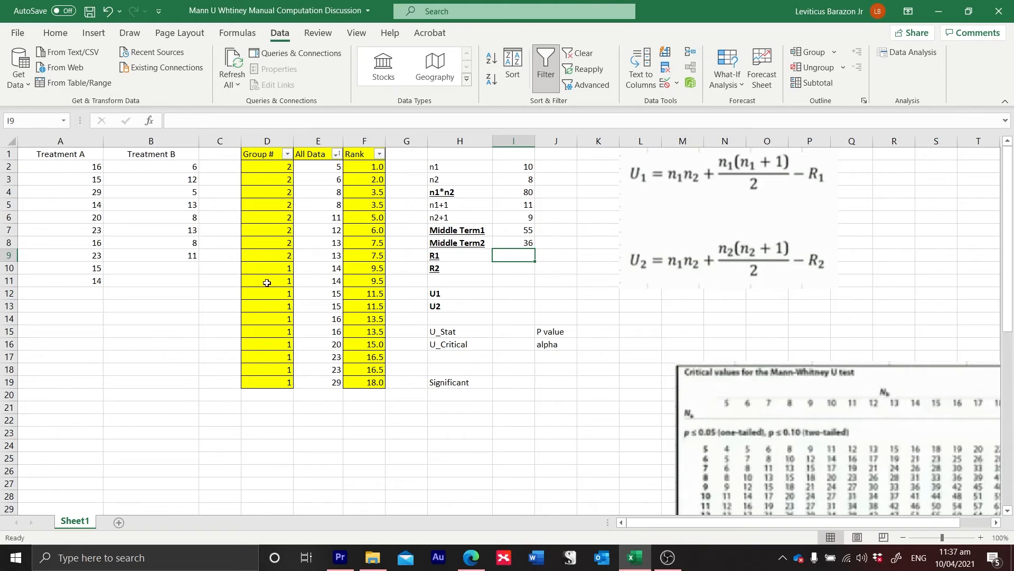
left_click_drag(285, 269, 315, 276)
left_click_drag(372, 267, 364, 382)
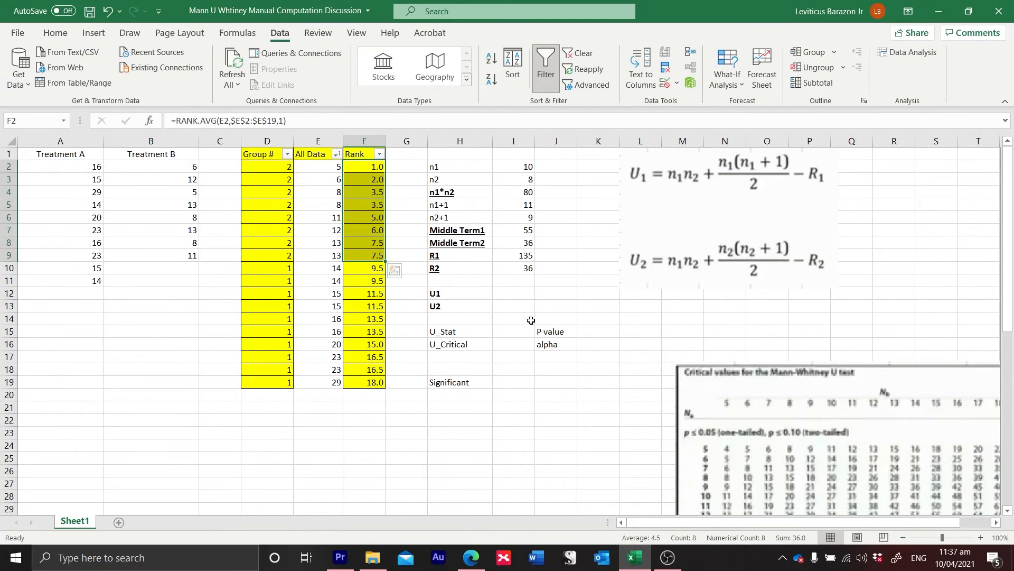
Calculate U1 in I12 with the formula =(I4+I7)-I9
left_click(512, 293)
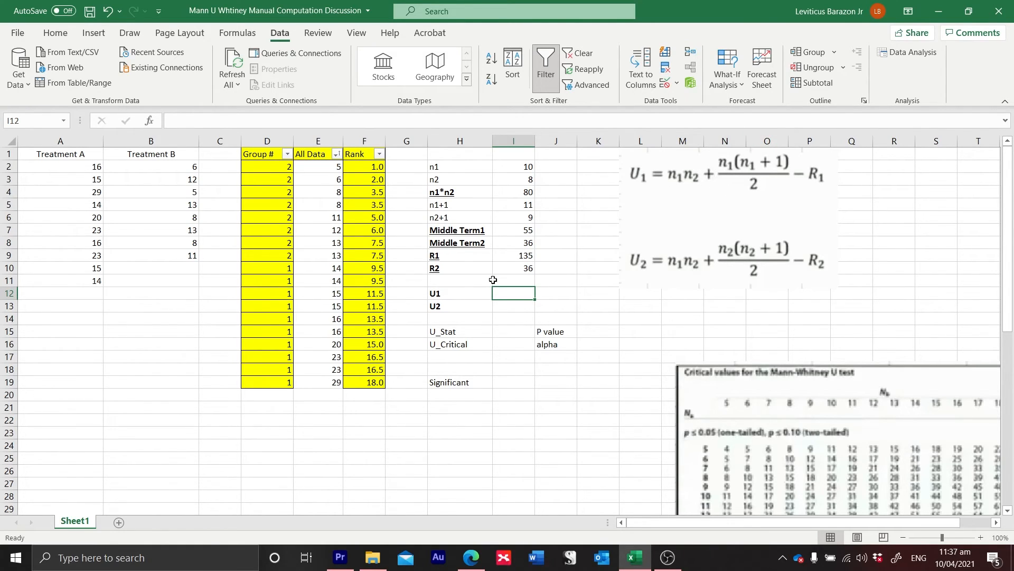
type("=")
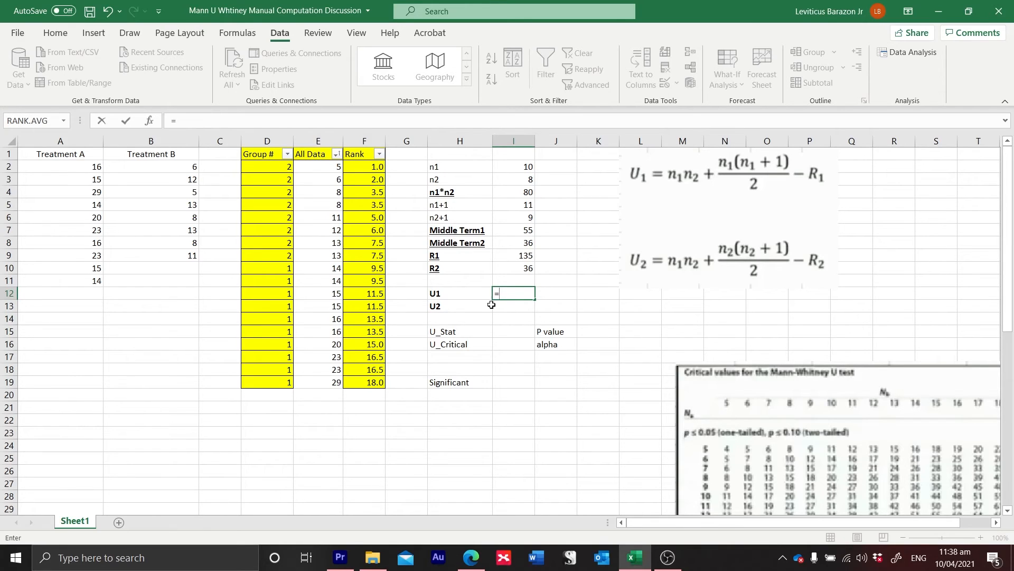
left_click(524, 192)
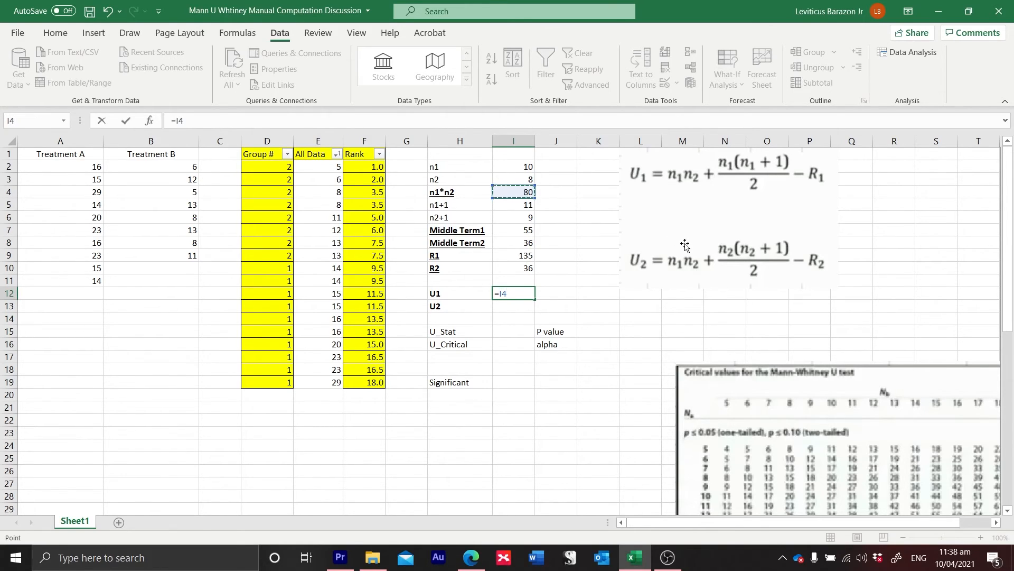
type("+")
left_click(518, 230)
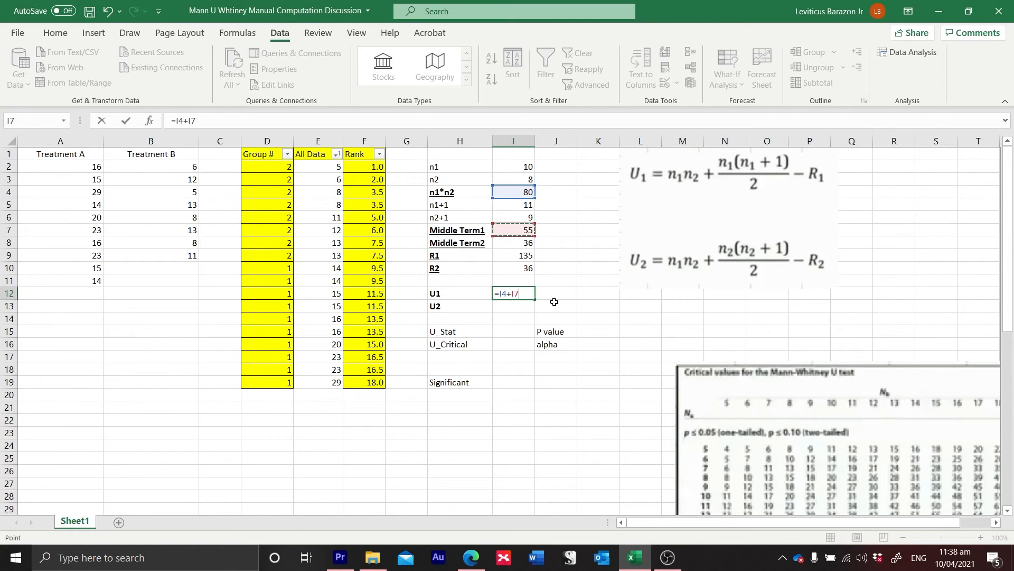
type(")")
type("(")
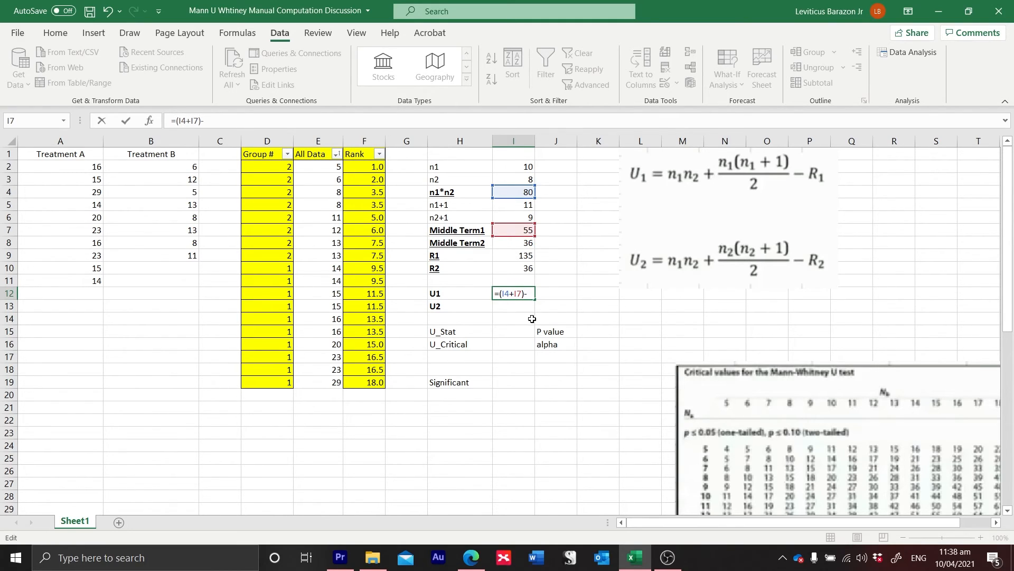
type("-")
left_click(512, 257)
key("Return")
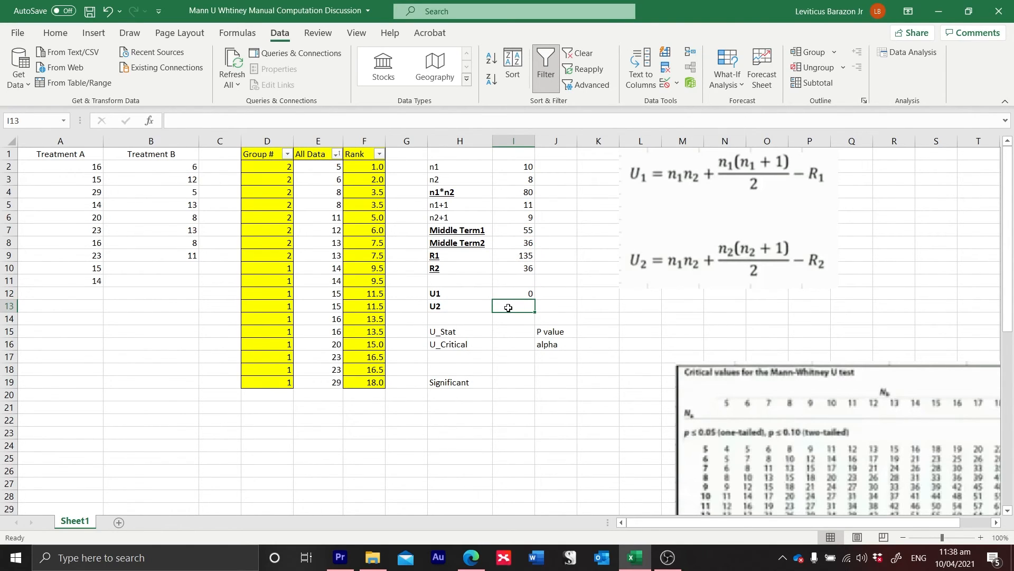
Calculate U2 in I13 with the formula =(I4+I8)-I10
type("=")
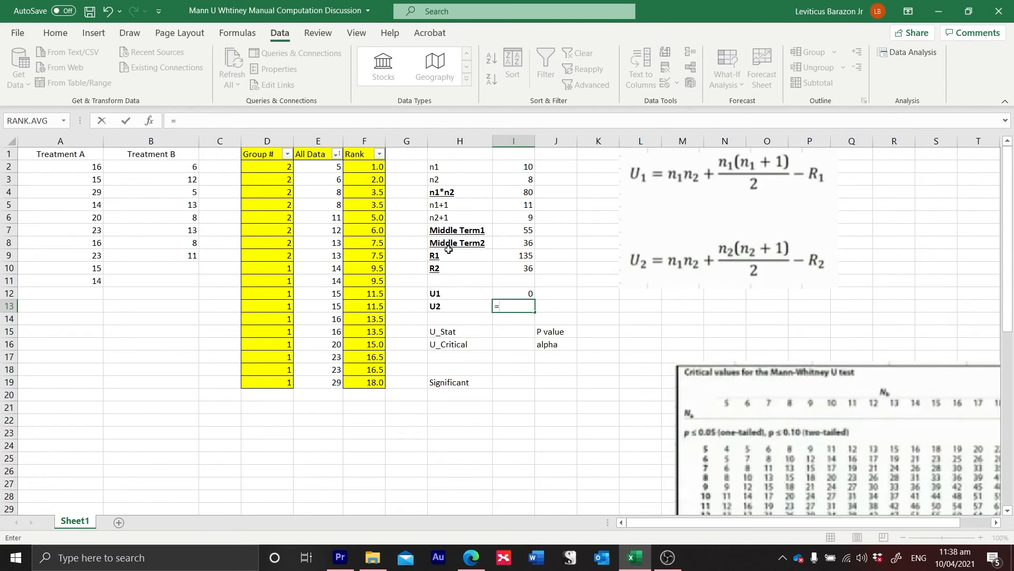
left_click(513, 193)
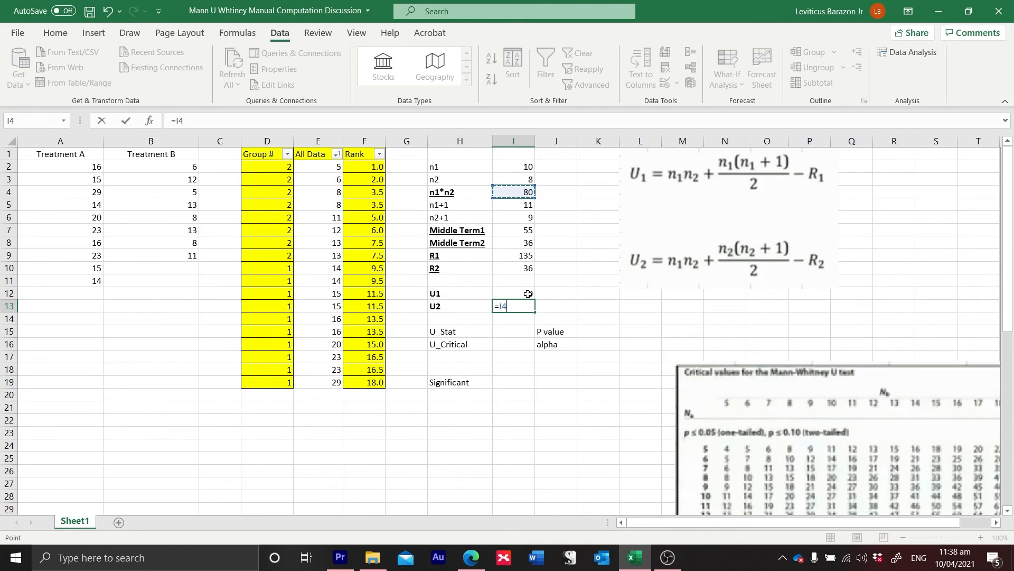
type("+")
left_click(521, 243)
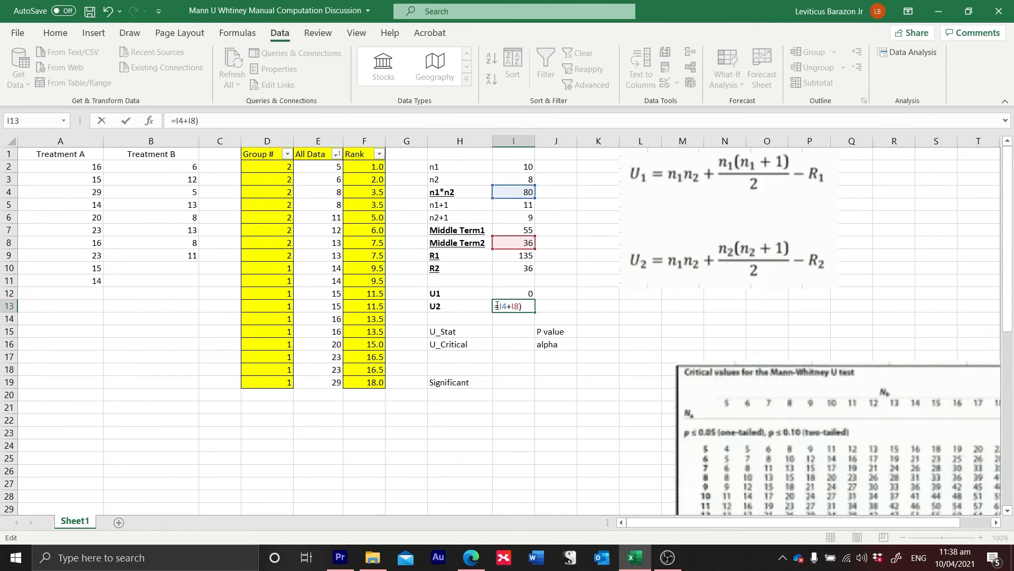
type("(")
left_click(531, 307)
type("-")
left_click(509, 269)
key("Return")
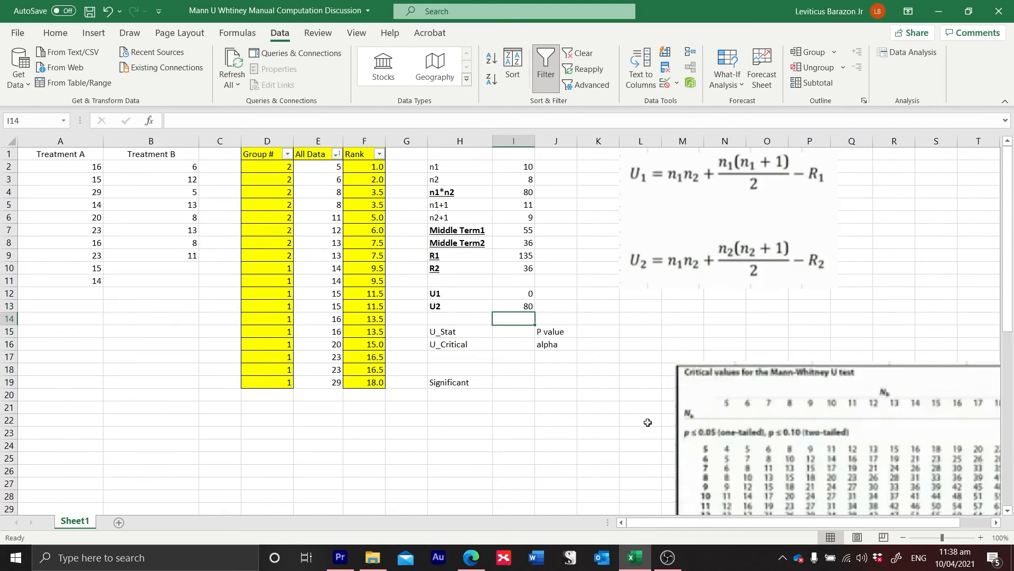
Enter the smaller U value, 0, as U_Stat in I15
left_click(451, 334)
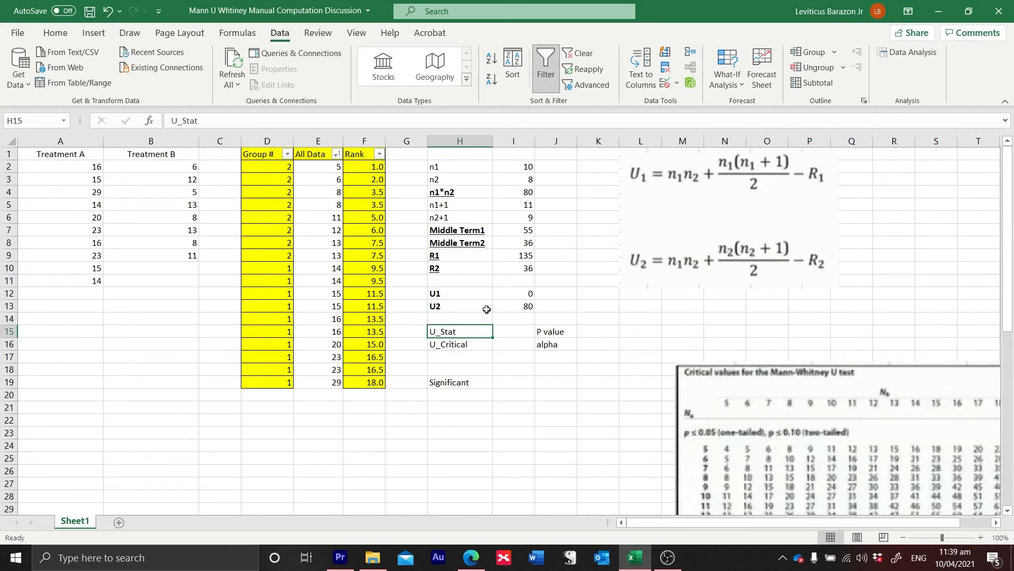
left_click(505, 330)
type("0")
key("Return")
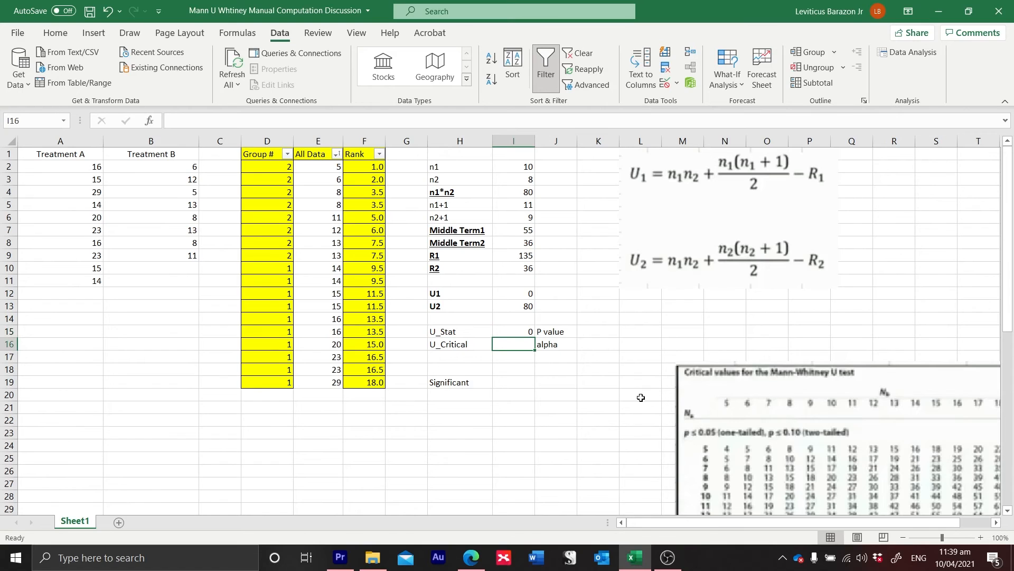
Move the critical values table picture leftward so that its edge starts around column L
scroll(827, 423, "down", 4)
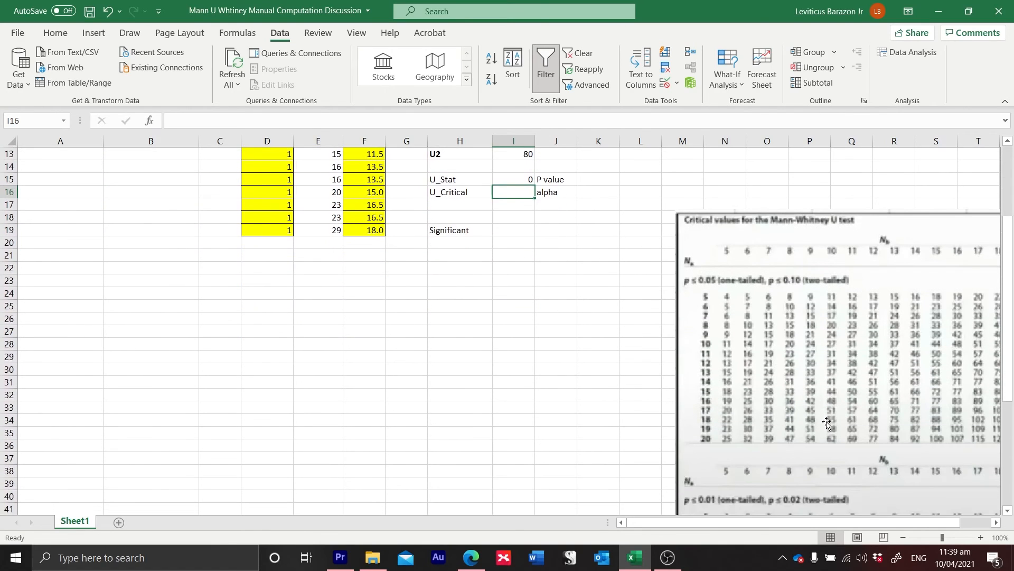
scroll(827, 423, "up", 4)
scroll(827, 422, "up", 1)
scroll(826, 423, "down", 5)
left_click_drag(803, 261, 774, 270)
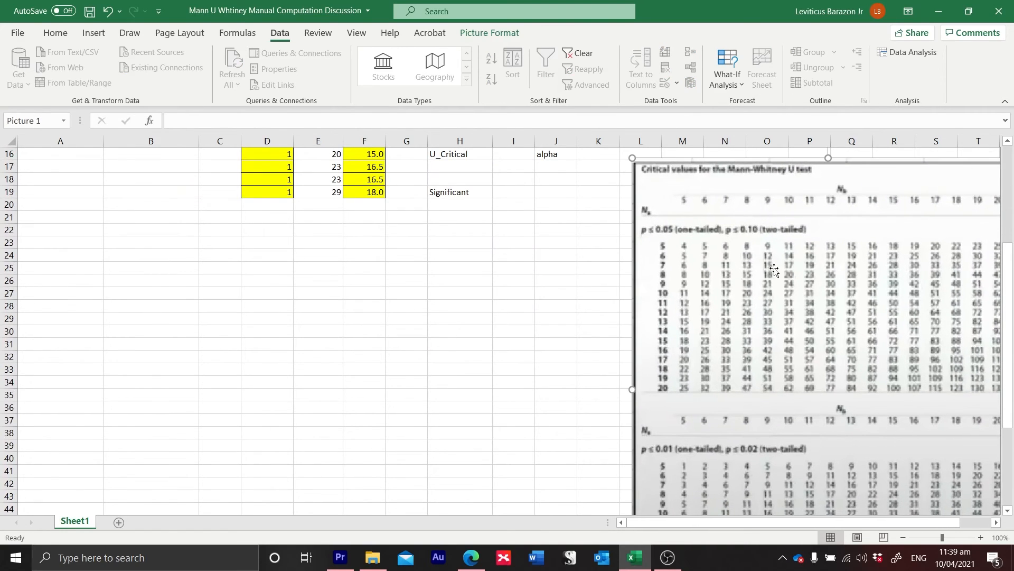
Look up the critical value for n1 = 10 and n2 = 8 at p ≤ 0.05 one-tailed and enter 20 as U_Critical in I16
scroll(774, 269, "up", 4)
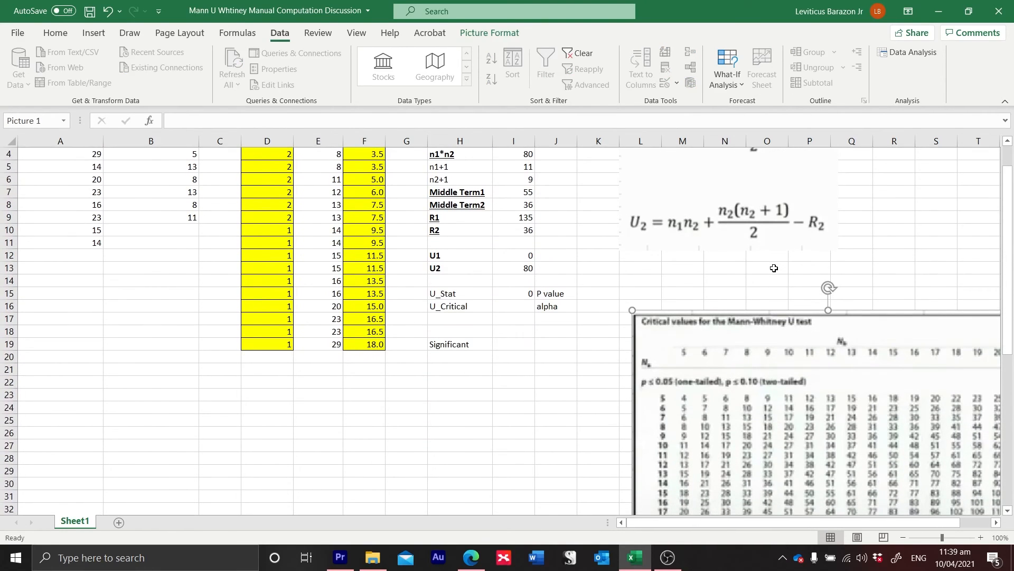
scroll(774, 268, "up", 1)
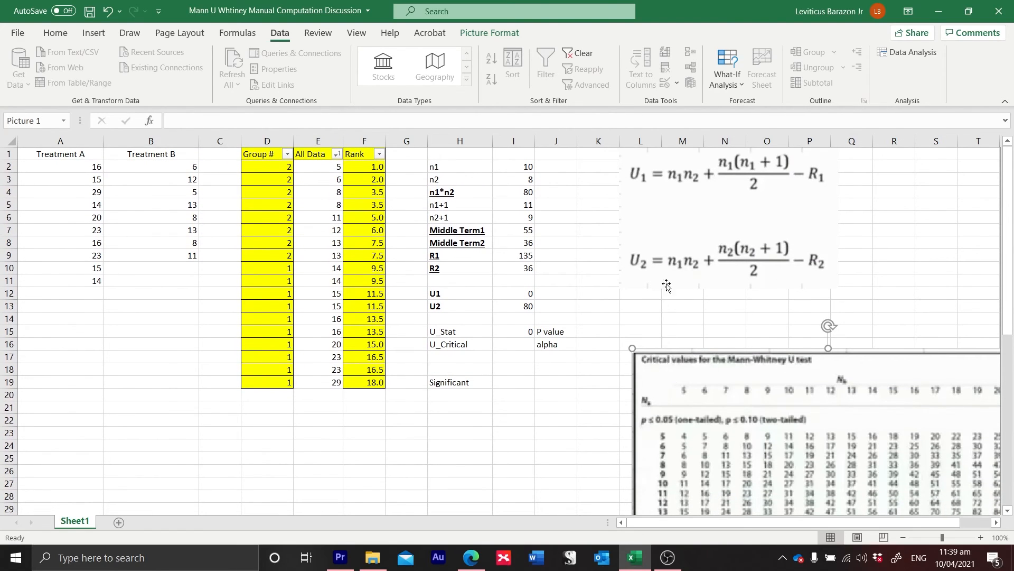
scroll(747, 430, "down", 2)
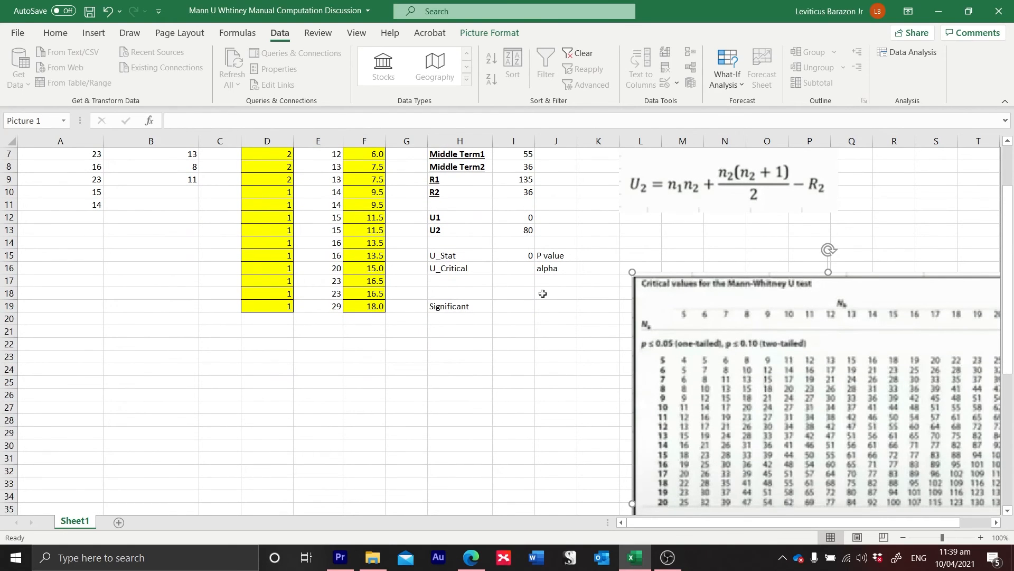
scroll(639, 251, "up", 2)
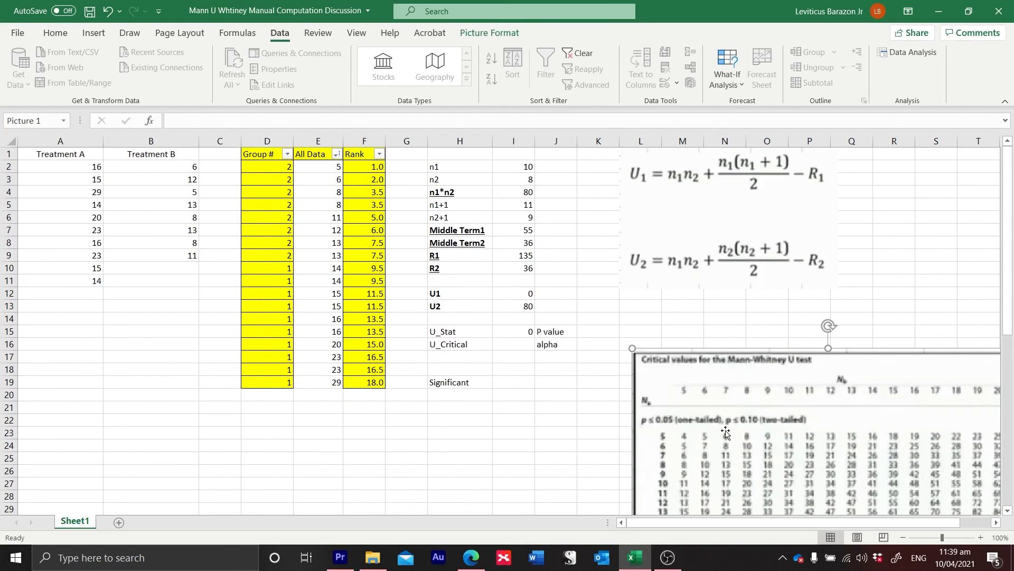
scroll(597, 330, "down", 3)
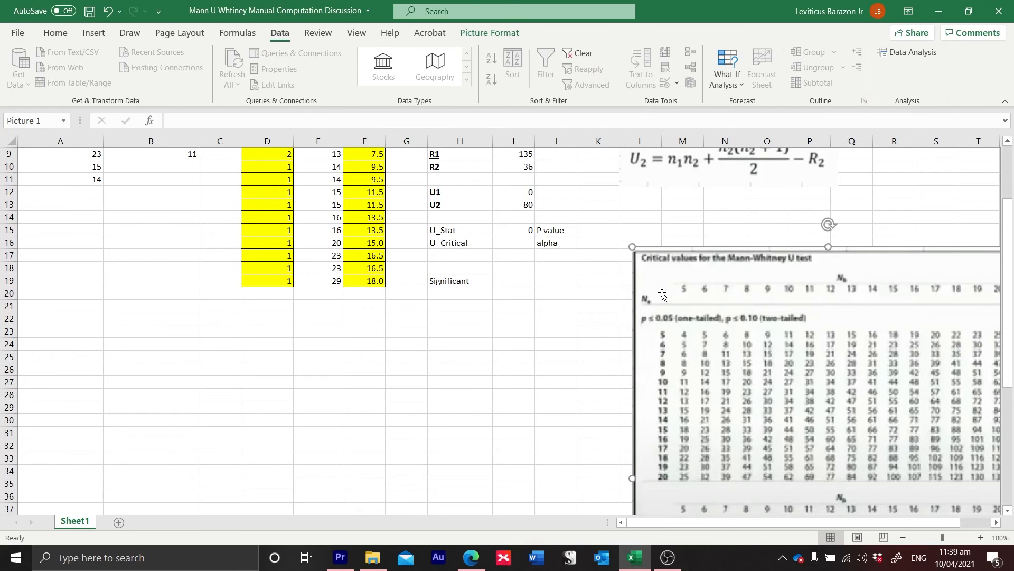
scroll(685, 315, "up", 3)
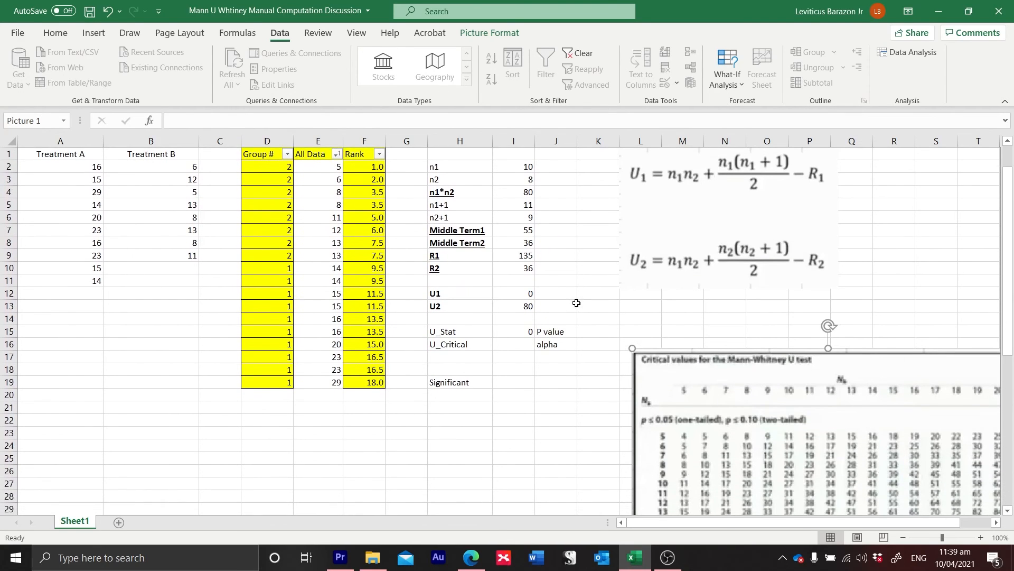
scroll(683, 433, "down", 3)
scroll(491, 217, "up", 3)
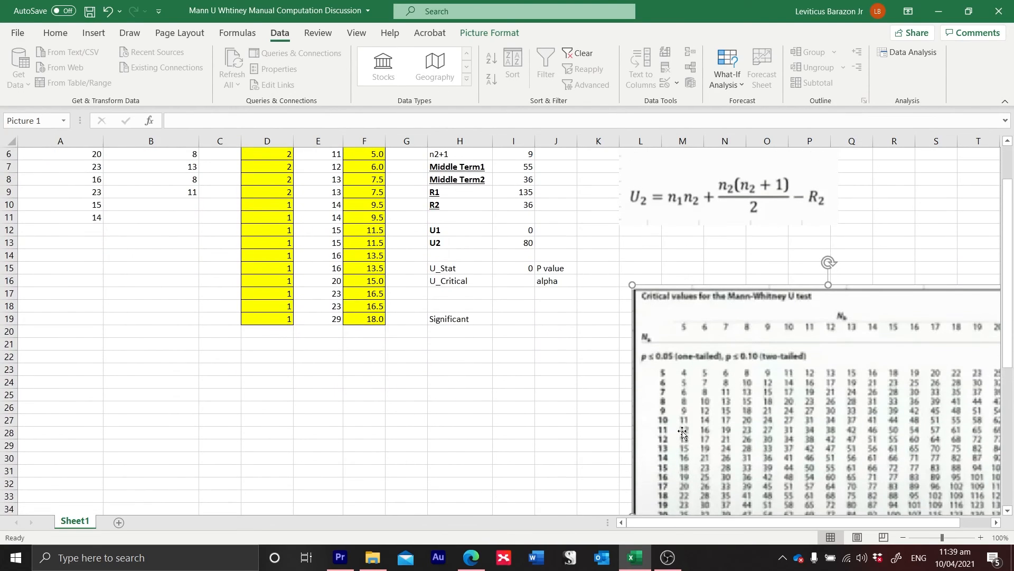
scroll(643, 417, "down", 3)
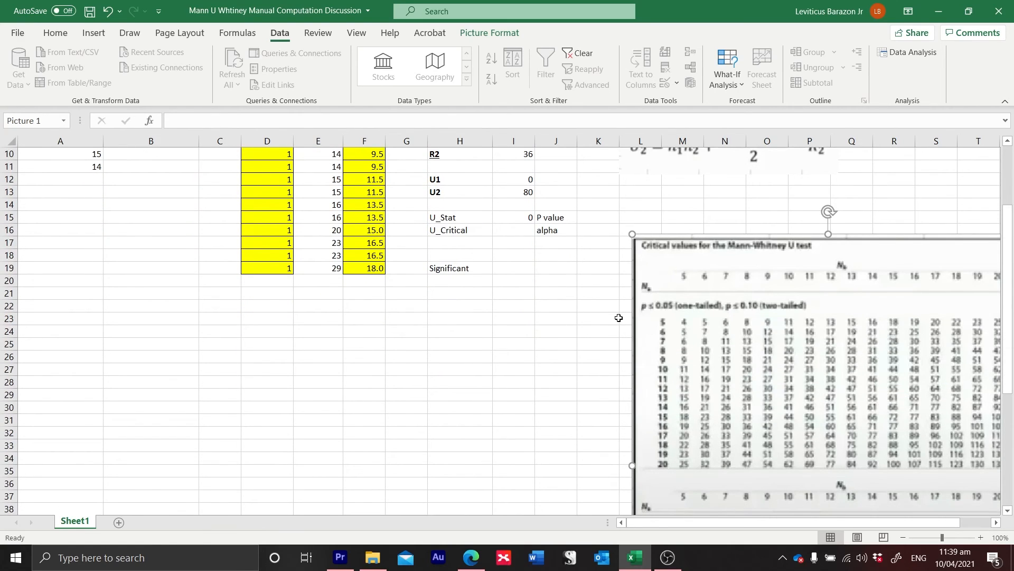
scroll(720, 372, "up", 3)
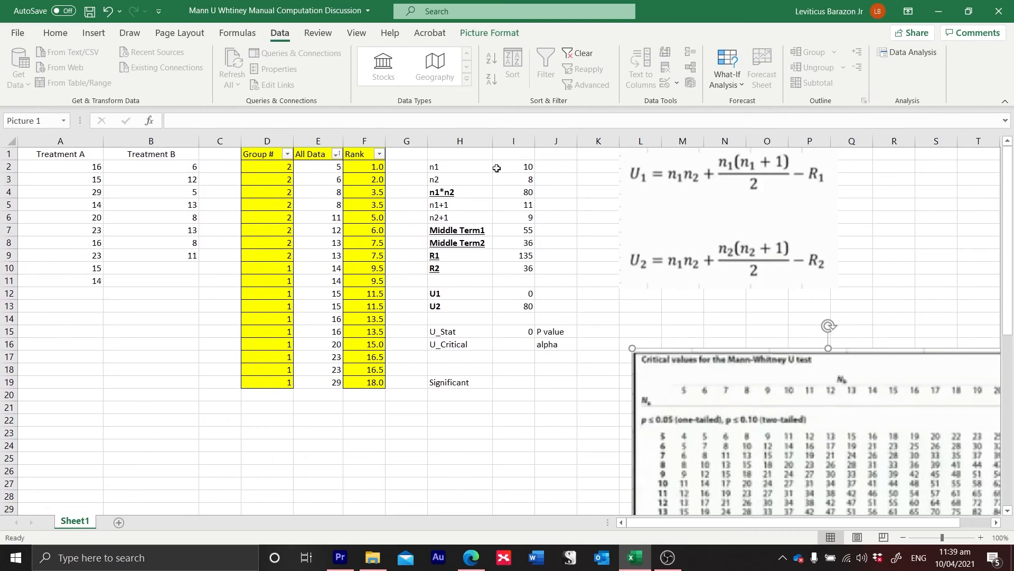
scroll(707, 359, "down", 6)
scroll(707, 360, "down", 1)
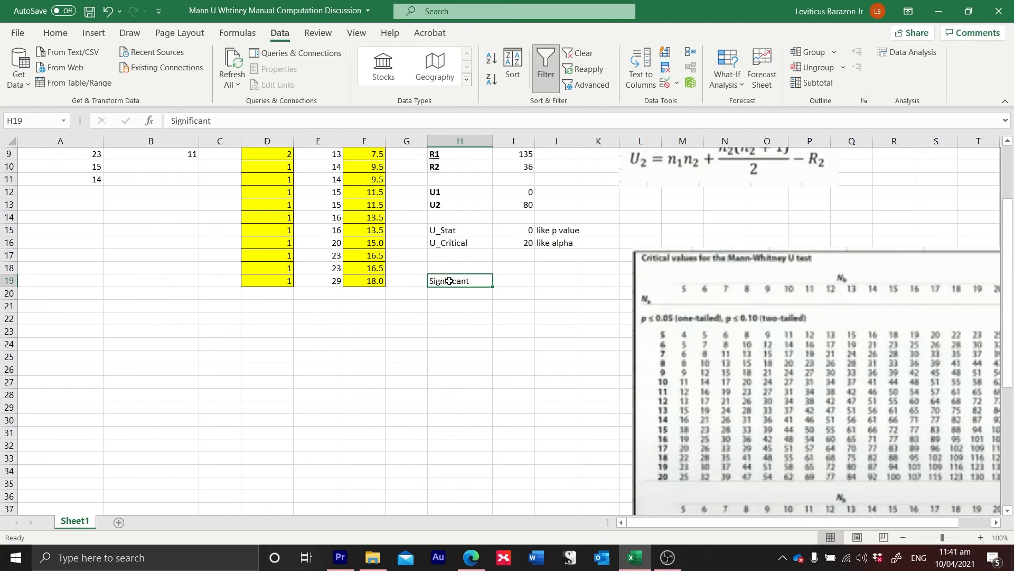
Make the Significant label in H19 bold and select the Treatment A column data A1:A11
key("ctrl+b")
scroll(141, 192, "up", 3)
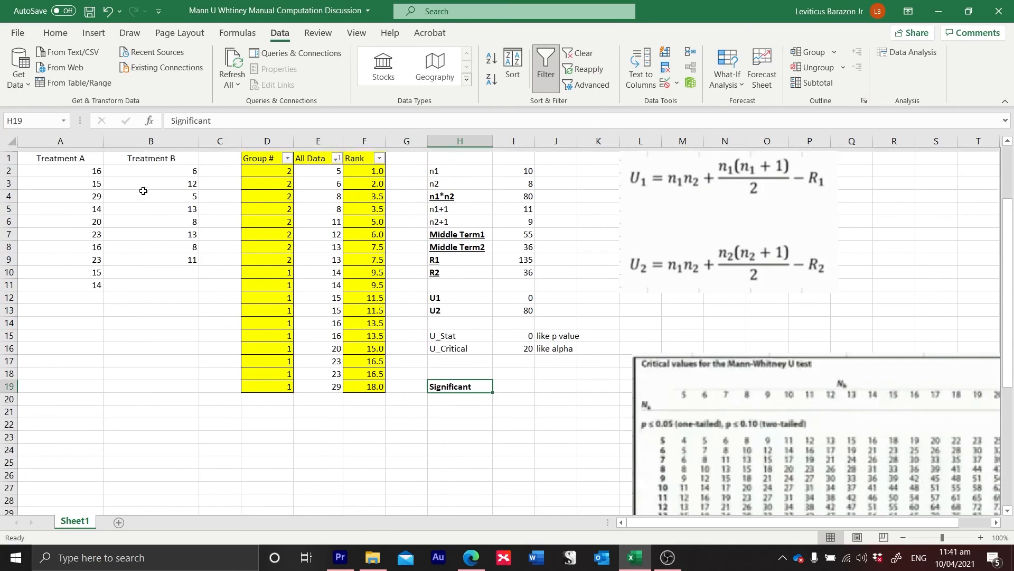
left_click_drag(81, 154, 79, 281)
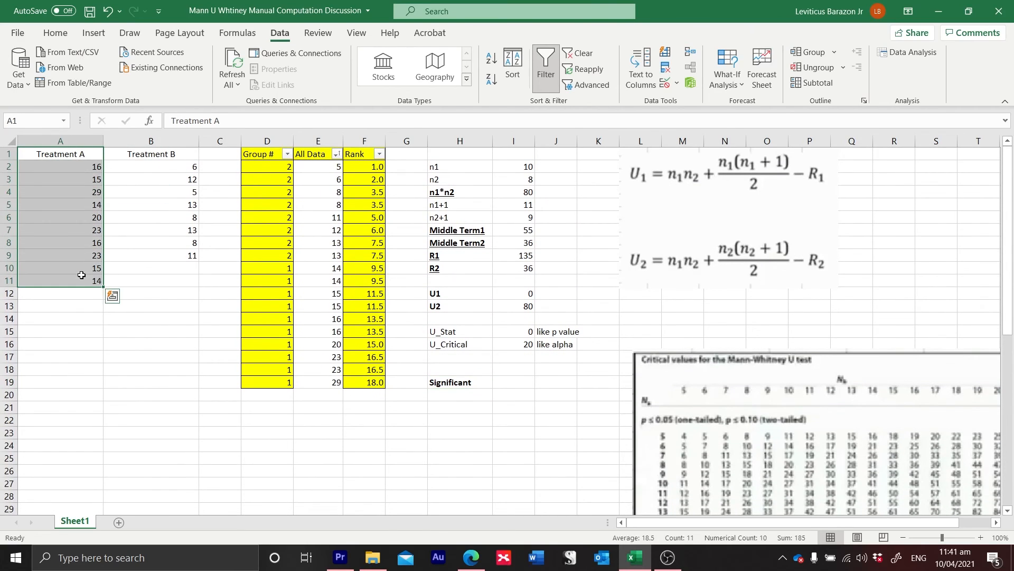